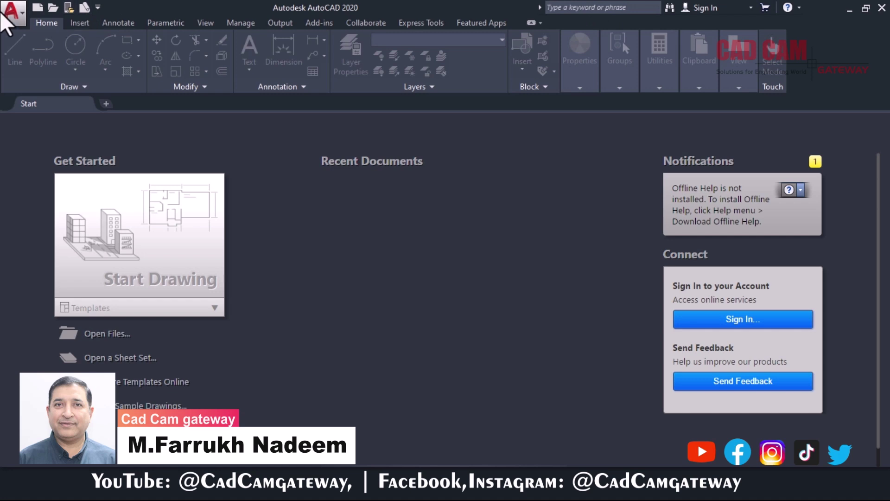
click(21, 13)
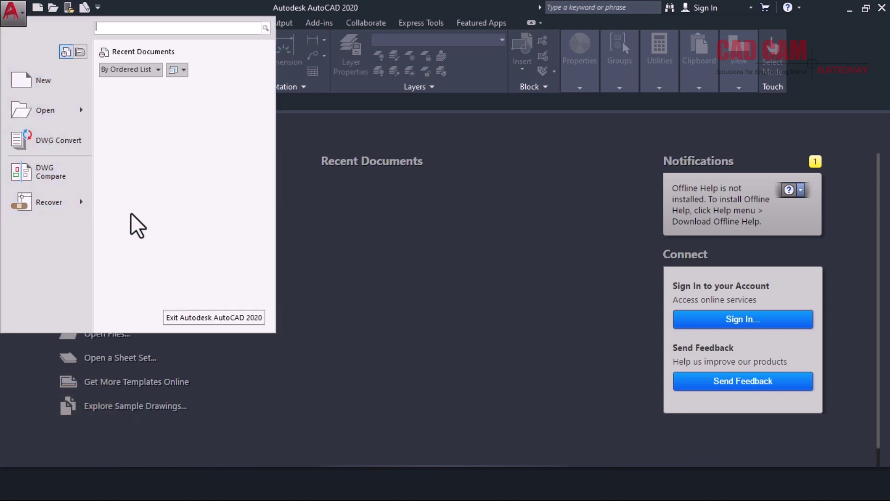
click(351, 188)
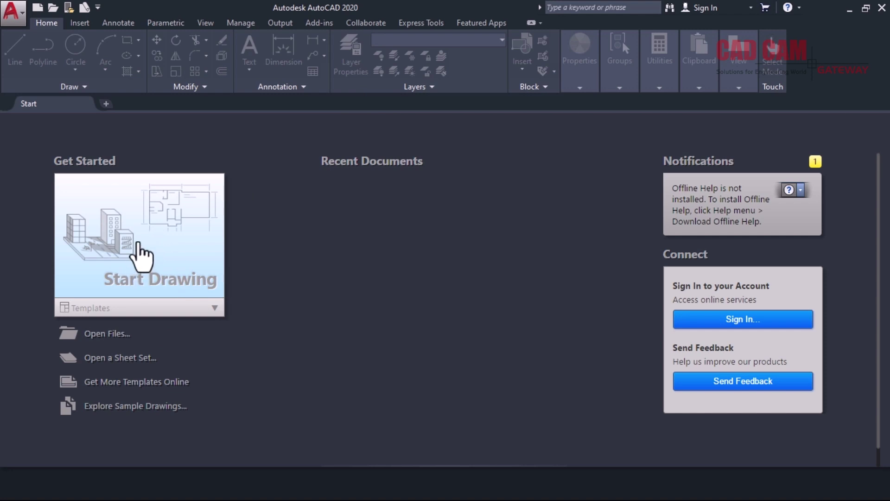
- Browse the available drawing templates and start a new drawing from acad.dwt
click(214, 308)
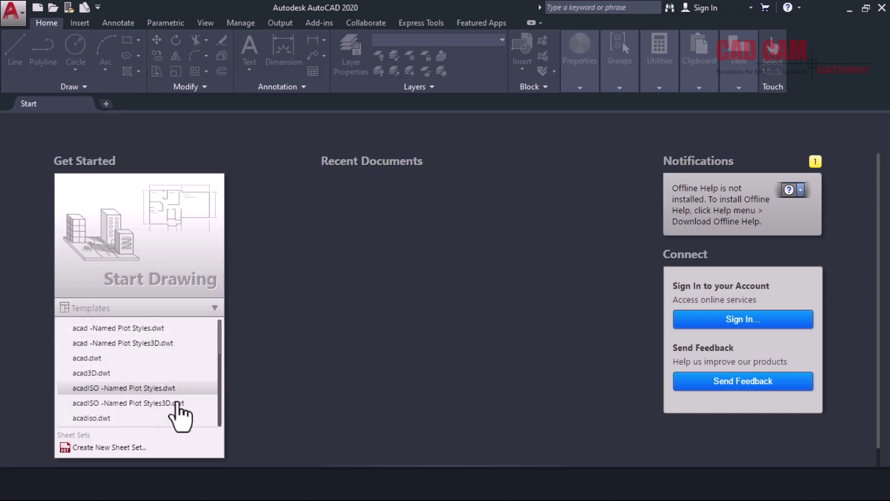
scroll(177, 403, down, 6)
scroll(176, 403, up, 5)
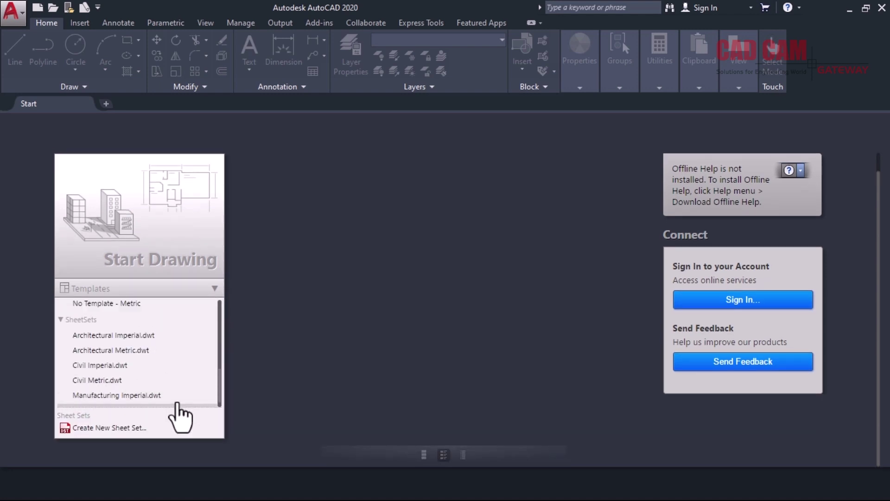
scroll(176, 390, up, 2)
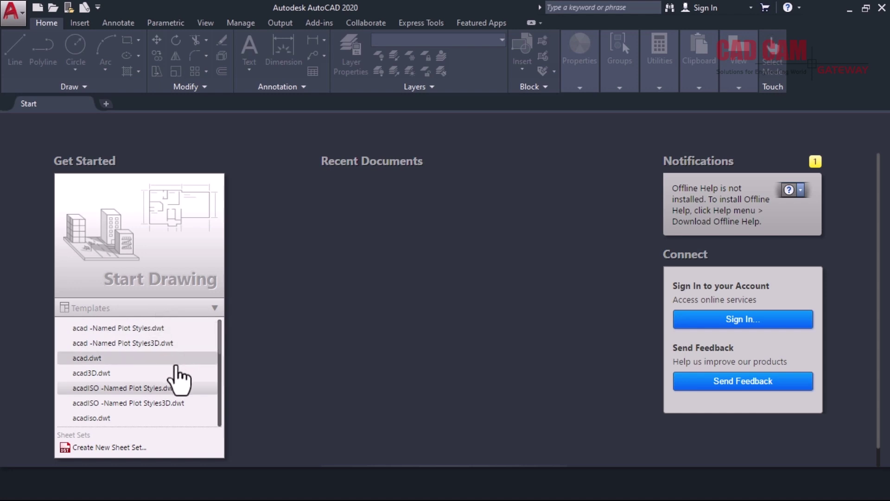
scroll(180, 387, down, 3)
scroll(171, 410, up, 2)
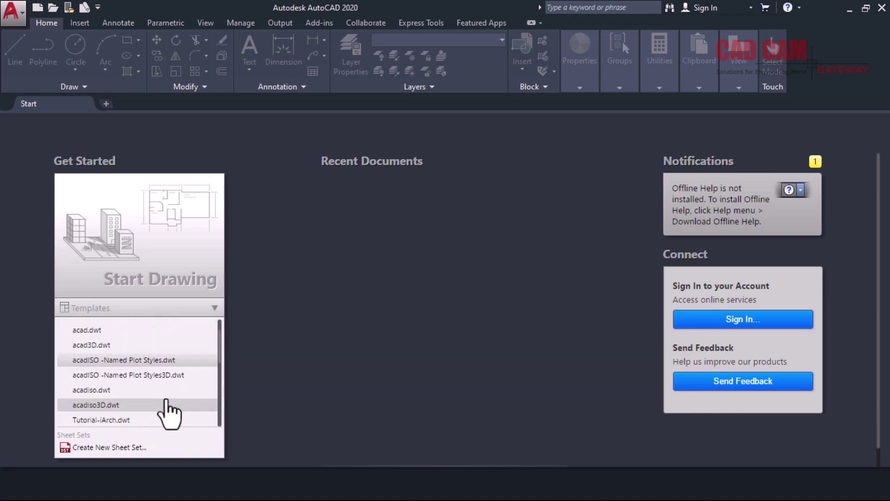
scroll(167, 399, up, 2)
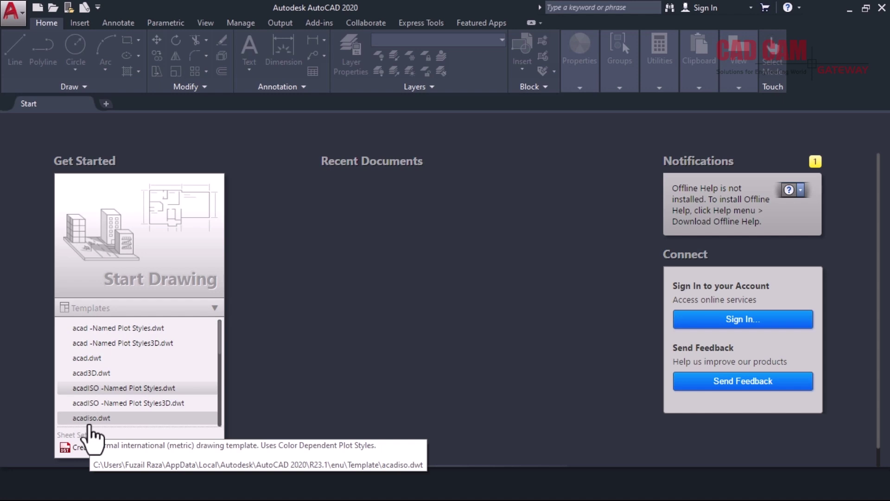
click(95, 360)
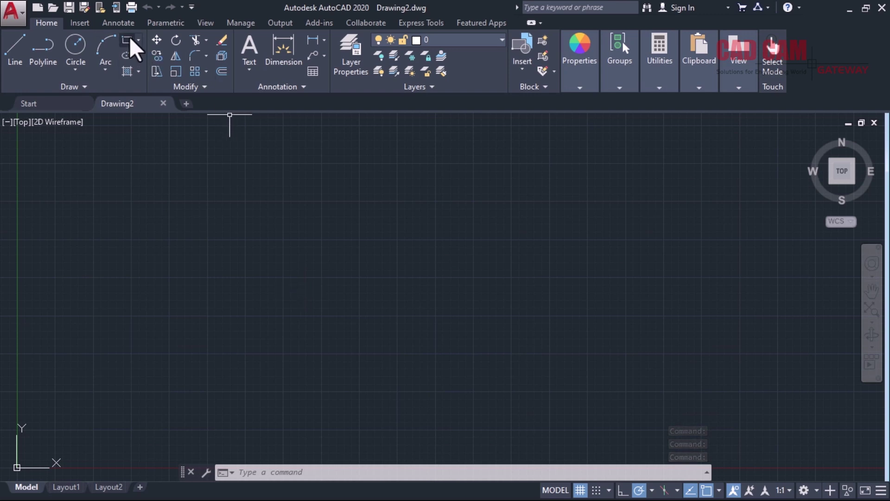
- Look through the command groups for inserting, parametric constraints, viewing and management, returning to the home and insert groups
click(80, 22)
click(164, 23)
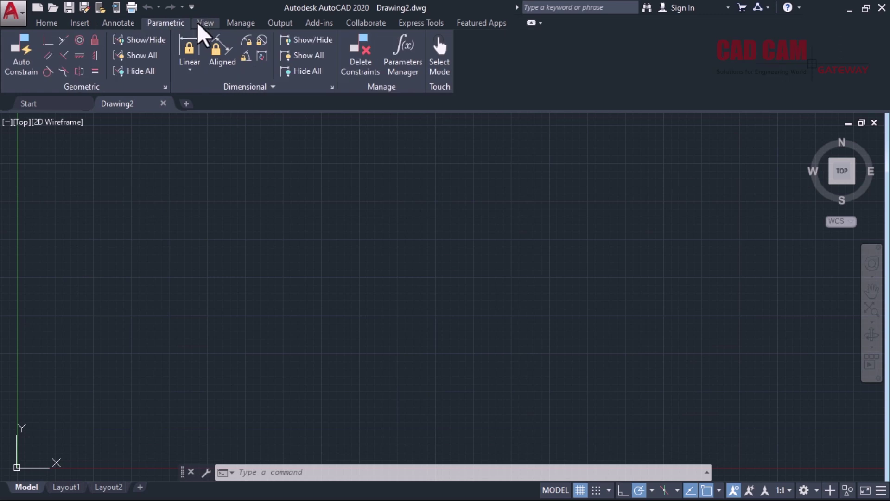
click(206, 23)
click(242, 23)
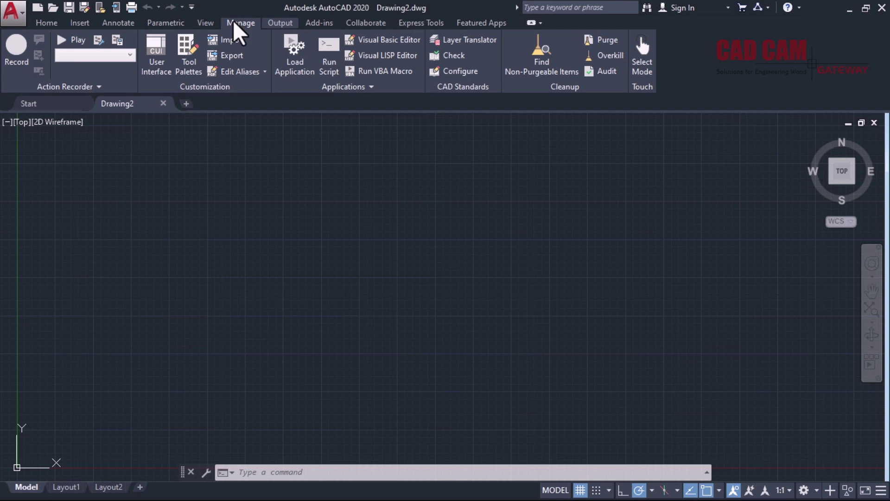
click(52, 26)
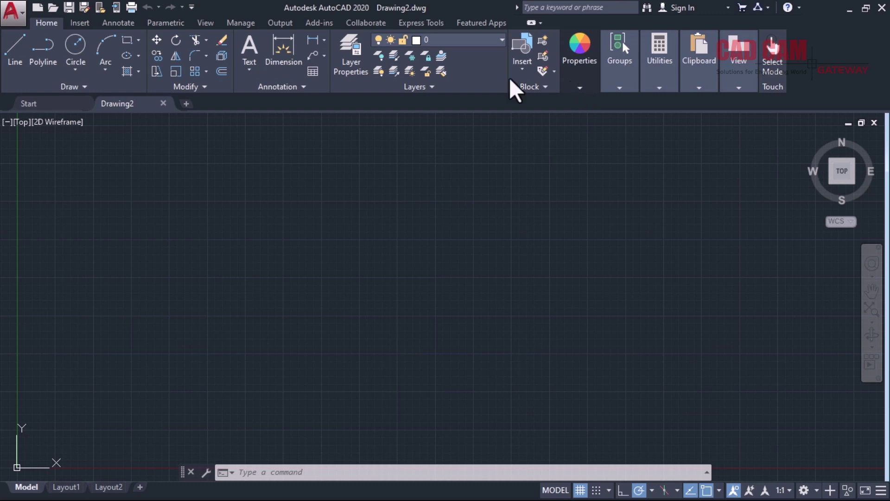
click(80, 23)
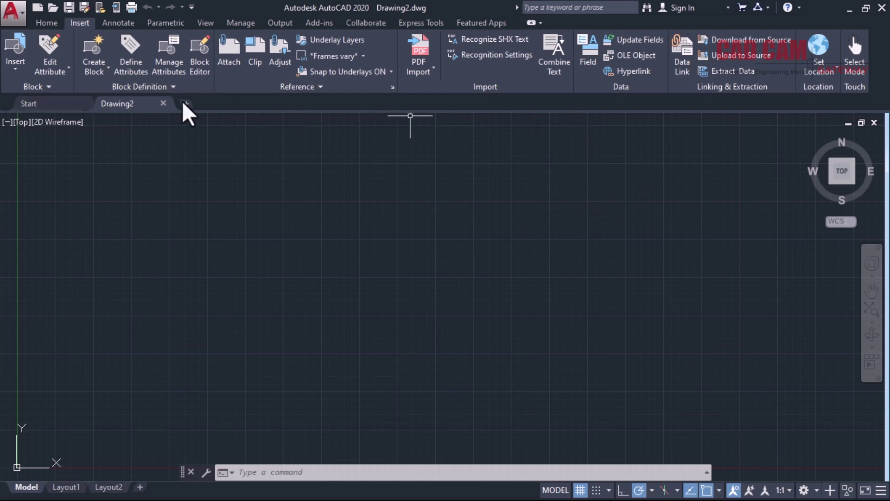
- Look at the start page and return to the open Drawing2 file
click(56, 105)
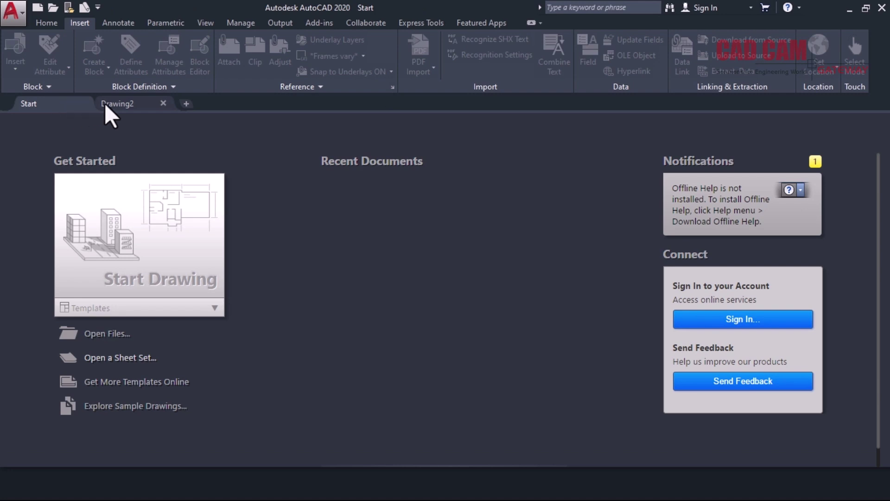
click(137, 103)
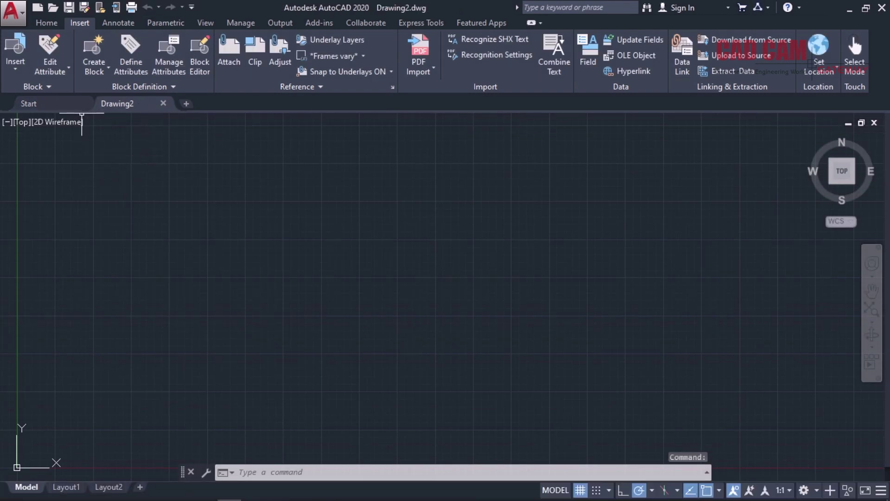
mouse_move(132, 107)
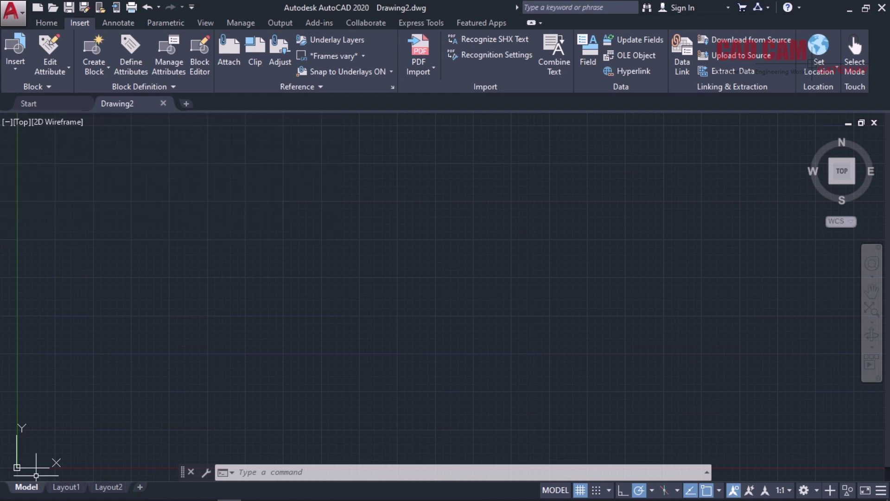
- View the Layout1 and Layout2 sheets and add a new layout to the drawing
click(65, 488)
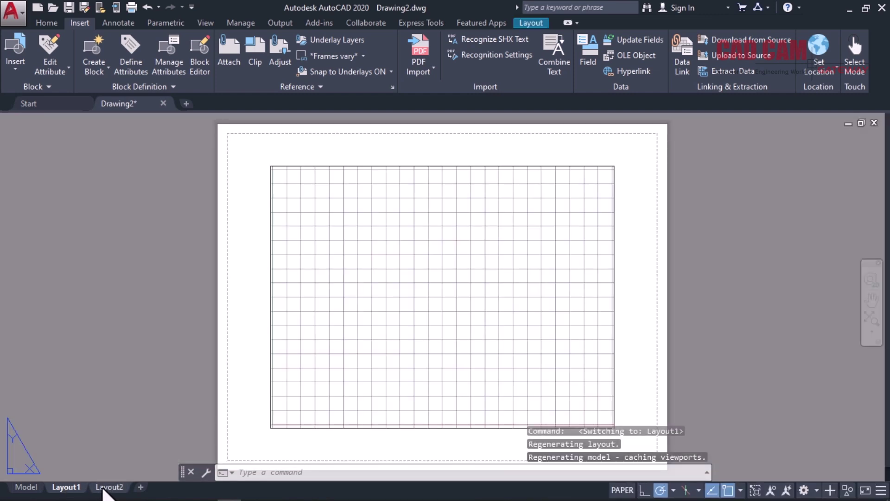
click(109, 488)
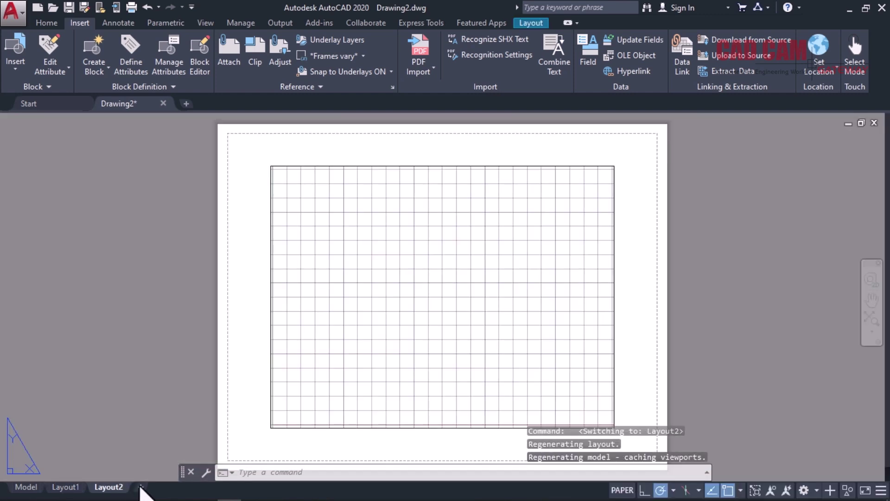
click(140, 487)
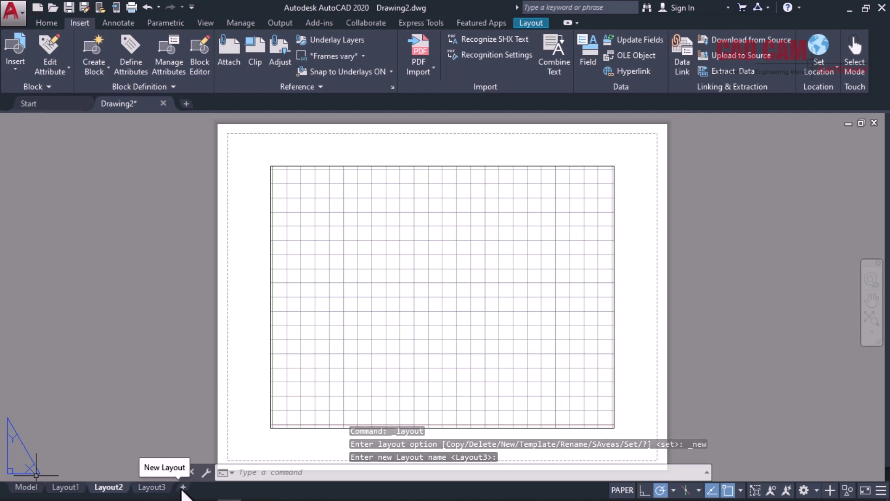
- Begin adding a layout from a template file and preview the acadISO named plot style and Tutorial templates
right_click(165, 487)
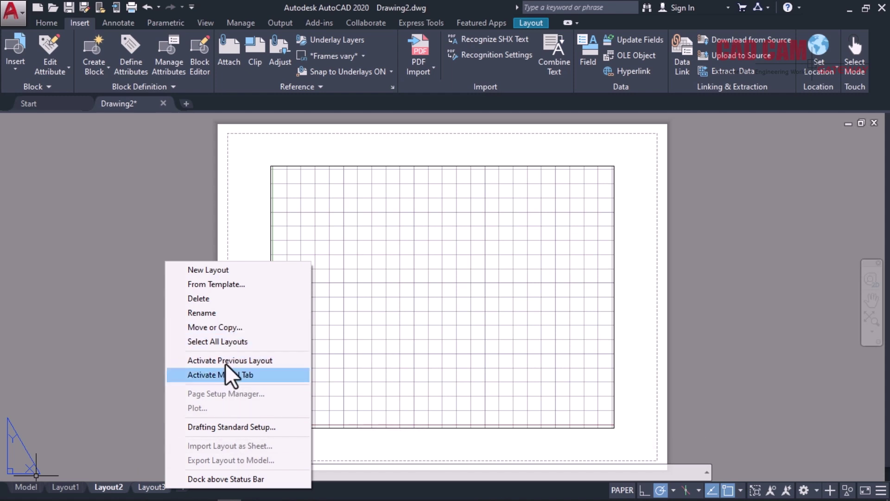
click(229, 285)
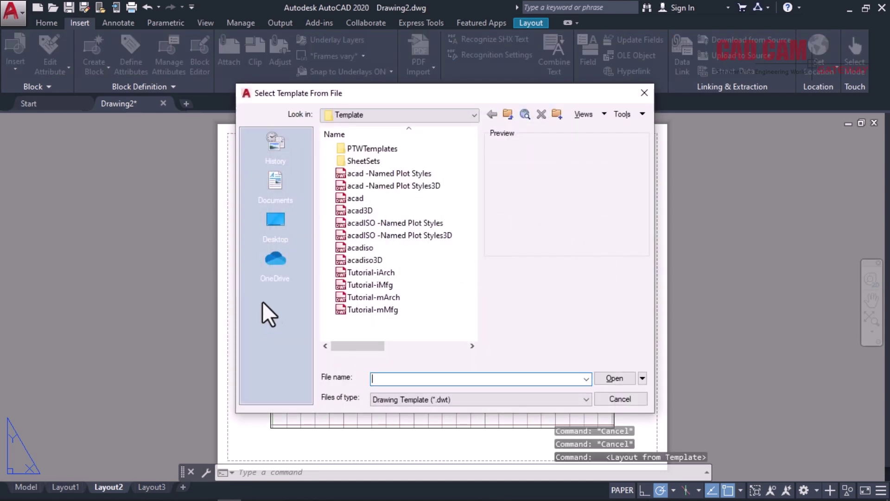
click(368, 223)
click(358, 236)
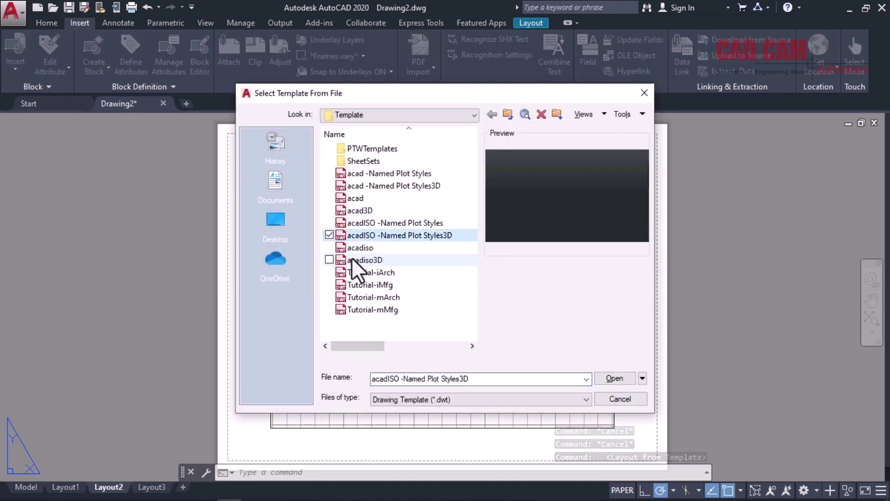
click(357, 280)
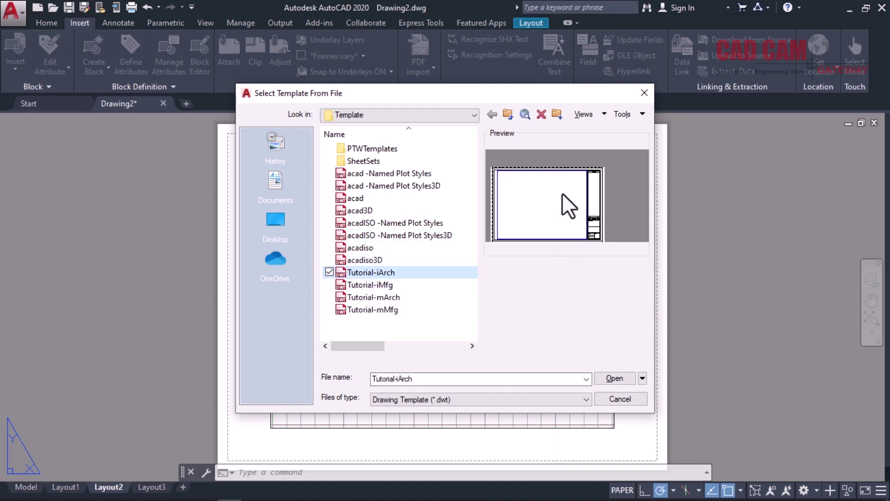
click(364, 286)
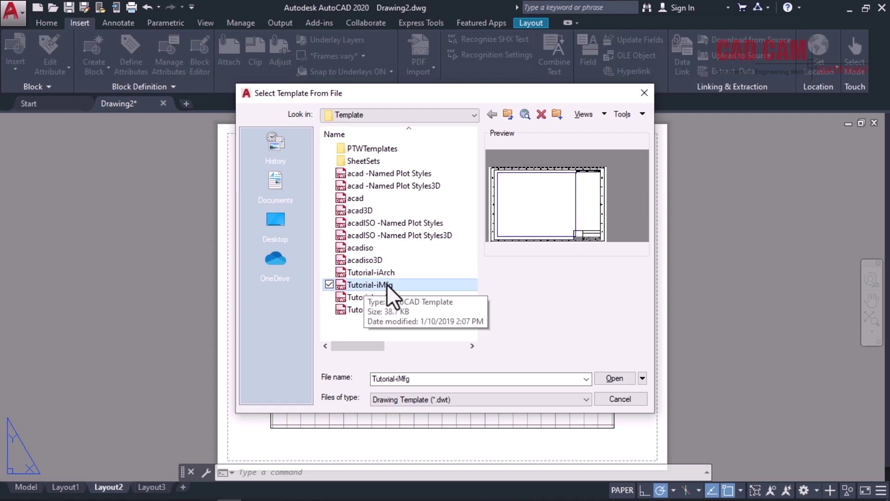
click(384, 273)
click(372, 298)
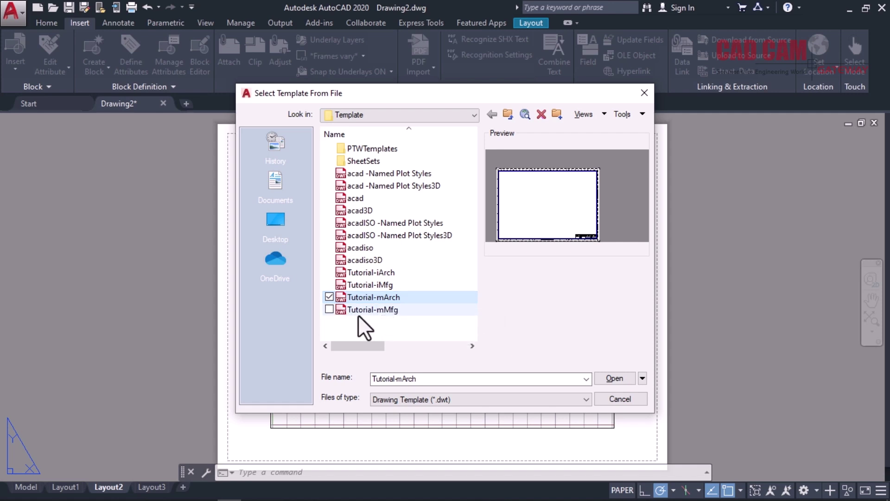
click(370, 313)
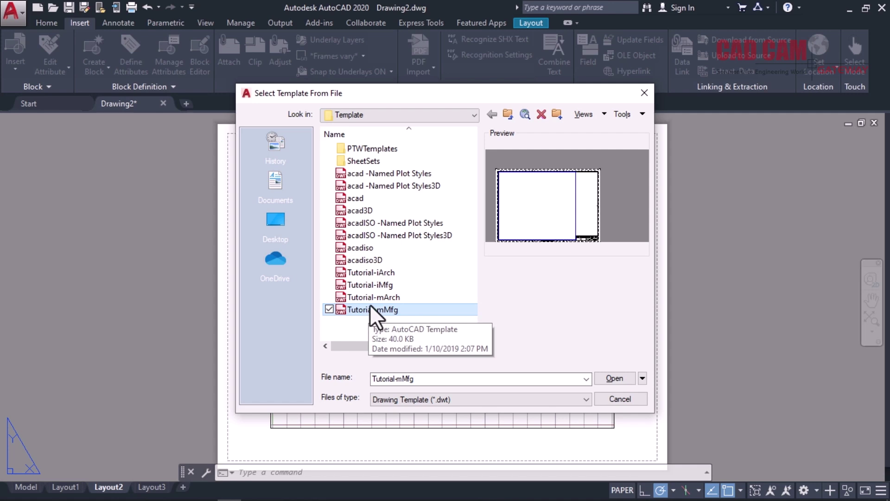
- Compare the Tutorial template previews and insert the D-Size Layout from the Tutorial-iArch template
click(370, 299)
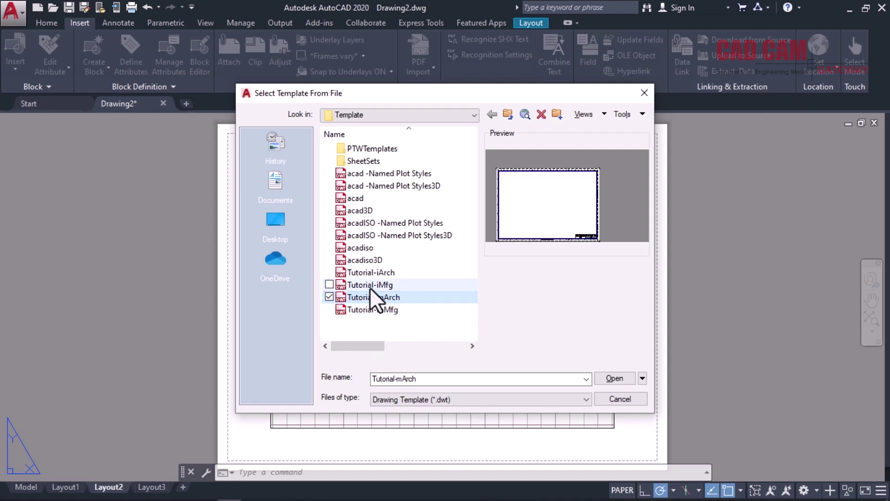
click(365, 285)
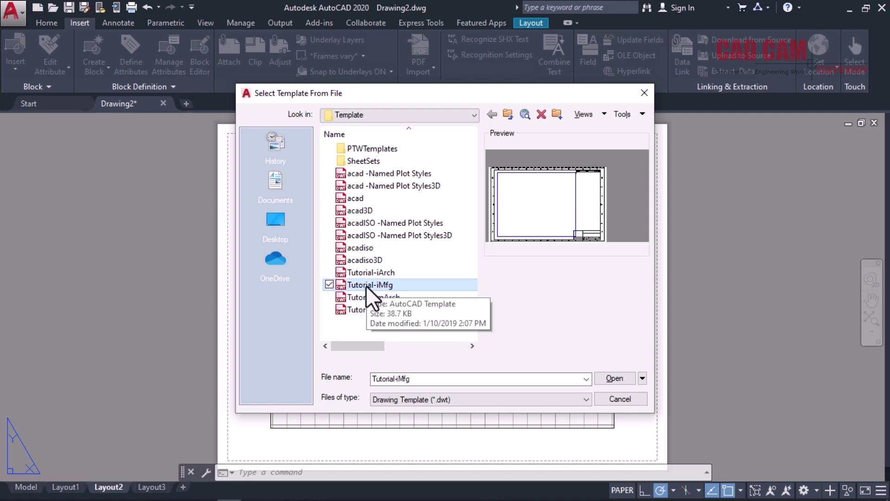
click(364, 273)
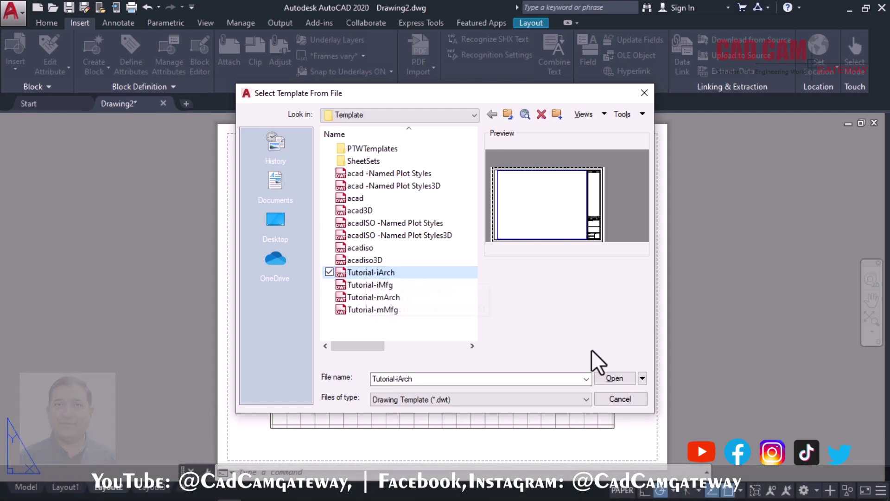
click(613, 378)
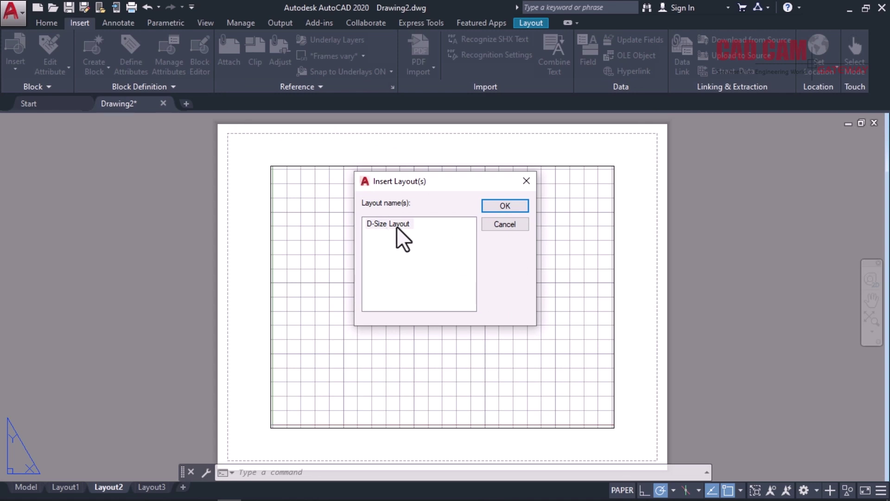
click(501, 208)
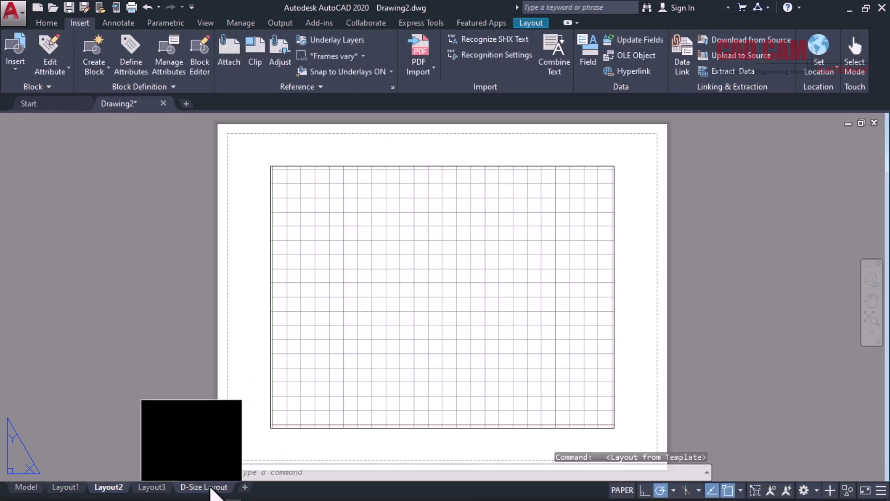
- Switch to the D-Size Layout and look over the whole sheet with its border and title block
click(207, 487)
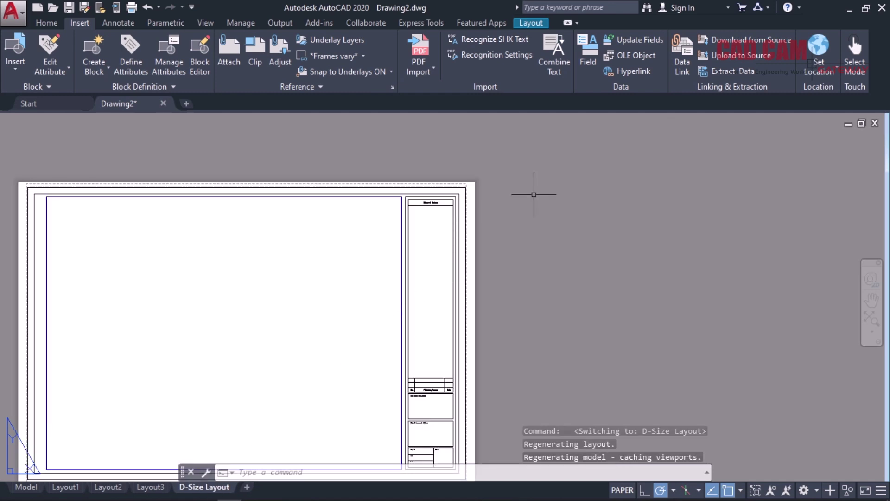
scroll(533, 189, down, 2)
scroll(478, 238, up, 2)
scroll(467, 234, down, 3)
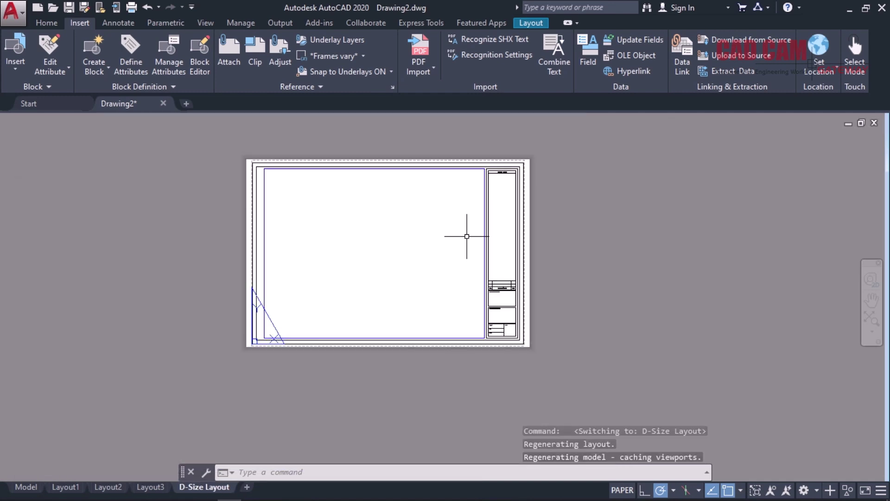
scroll(463, 205, up, 3)
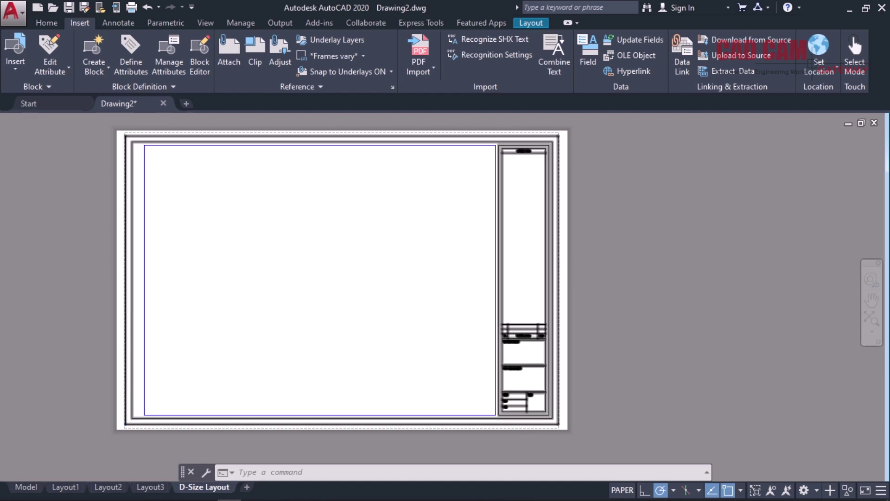
- Examine the D-Size Layout's title block closely, from the Project, Date, Scale and Sheet fields up to General Notes
scroll(528, 420, up, 8)
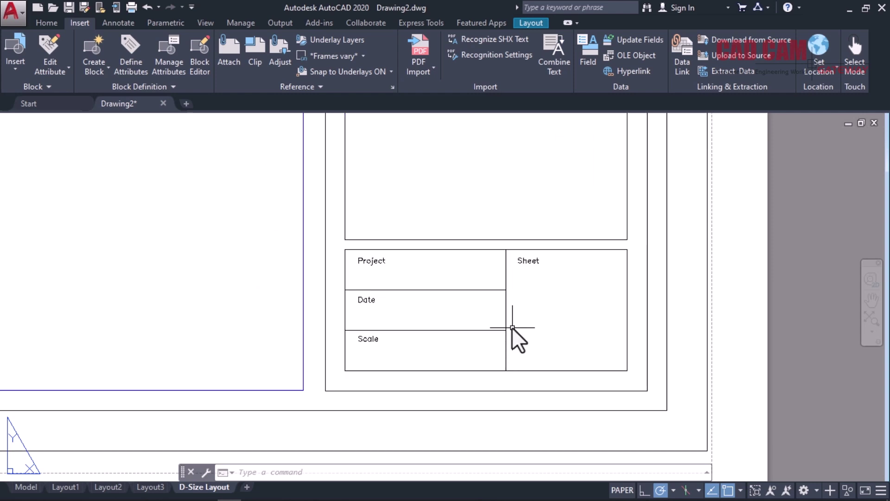
mouse_move(496, 233)
middle_down()
mouse_move(519, 224)
mouse_move(523, 420)
middle_up()
middle_drag(529, 229, 503, 438)
middle_drag(523, 266, 523, 281)
drag(523, 281, 526, 416)
drag(529, 260, 515, 429)
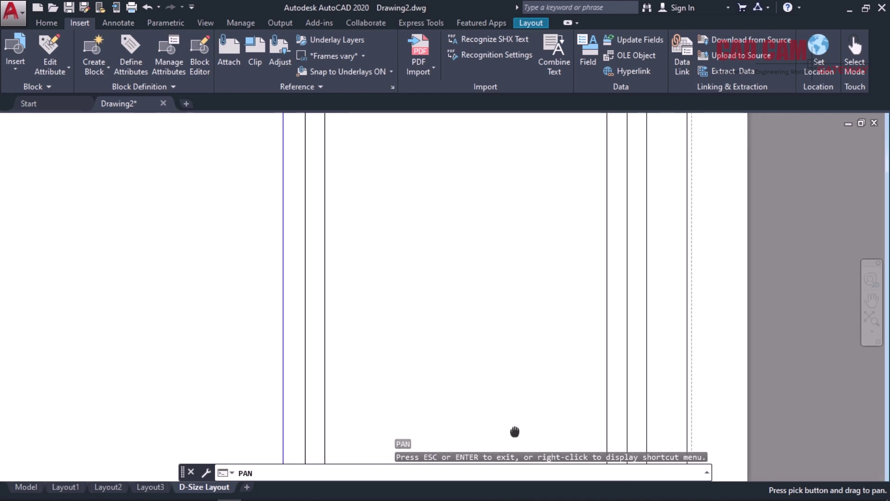
drag(509, 300, 515, 325)
drag(515, 135, 533, 243)
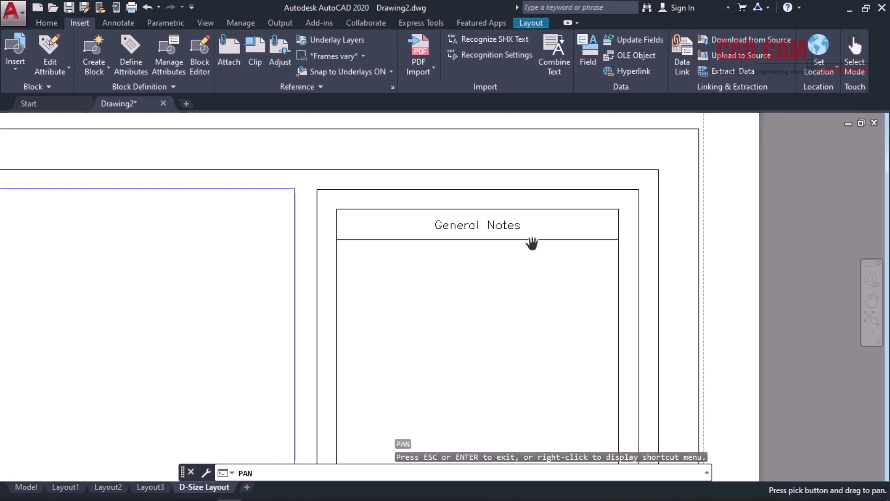
drag(513, 308, 513, 239)
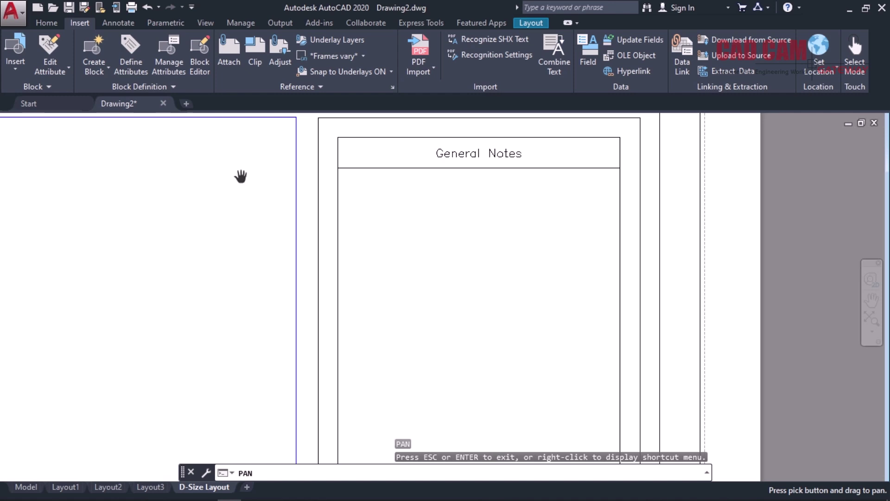
- Inspect the title block from General Notes through the revision, firm and project fields to Sheet, and return to the full sheet view
drag(469, 335, 474, 124)
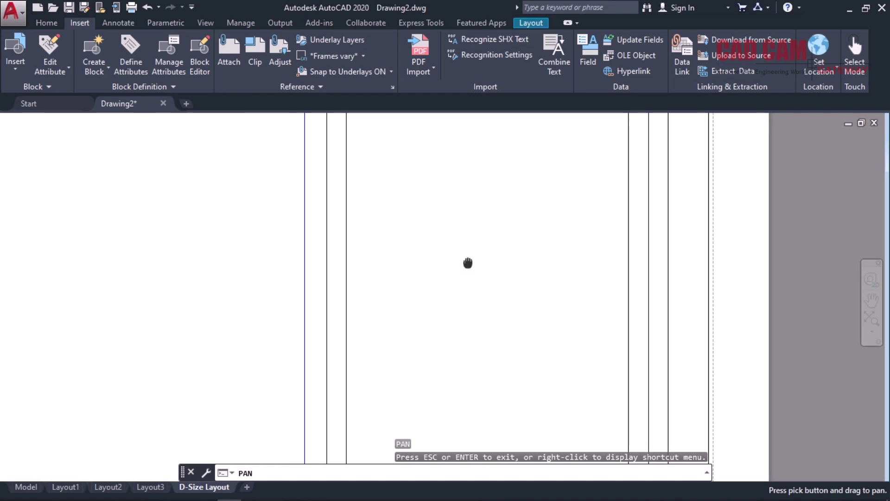
drag(469, 262, 477, 197)
mouse_move(468, 315)
mouse_down()
mouse_move(454, 148)
mouse_move(467, 187)
mouse_move(468, 124)
mouse_up()
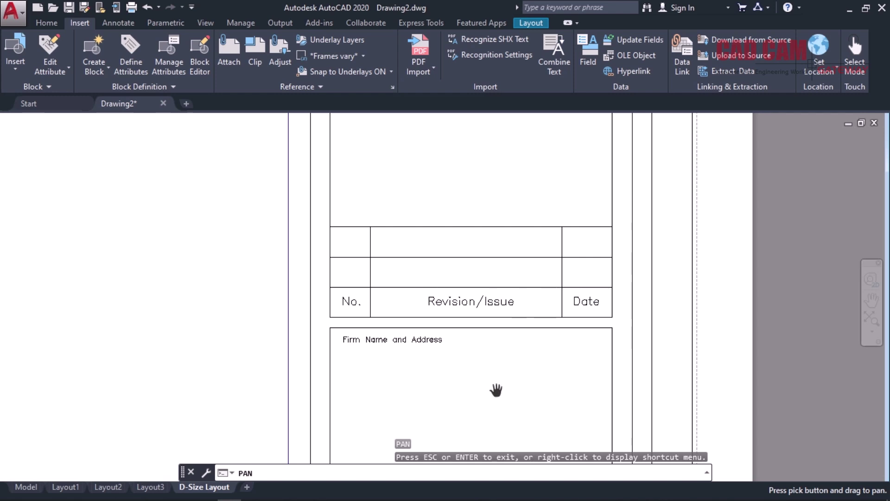
drag(489, 397, 481, 266)
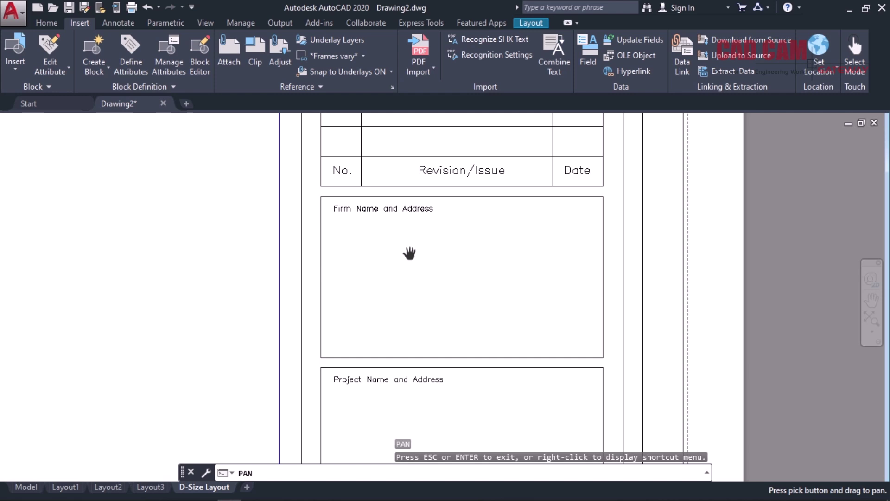
drag(490, 340, 481, 212)
drag(480, 316, 471, 252)
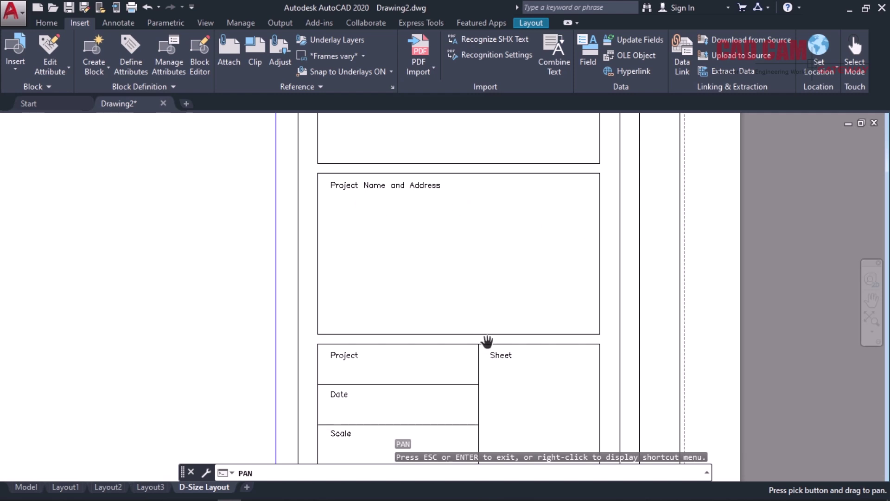
drag(489, 338, 495, 194)
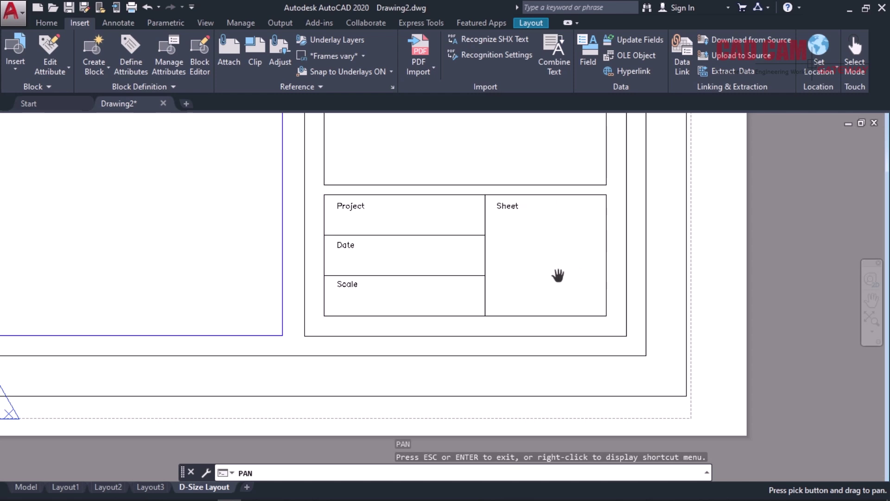
scroll(602, 357, down, 6)
scroll(556, 302, down, 2)
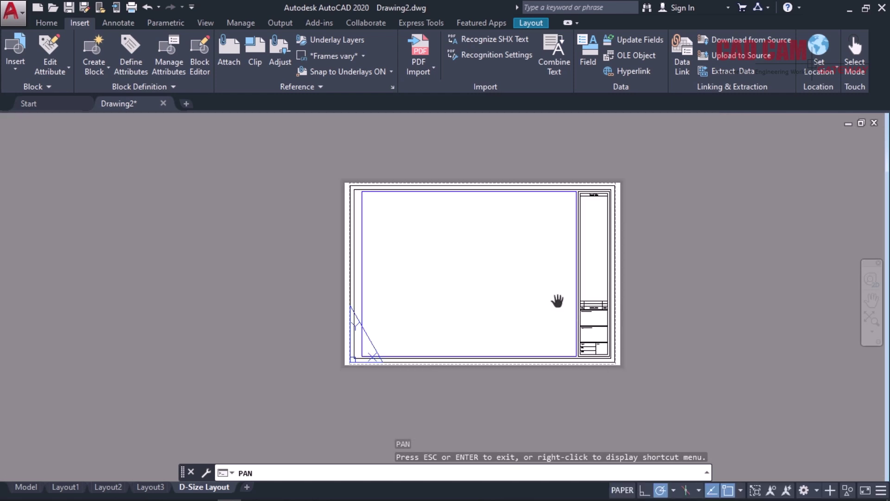
scroll(533, 282, up, 2)
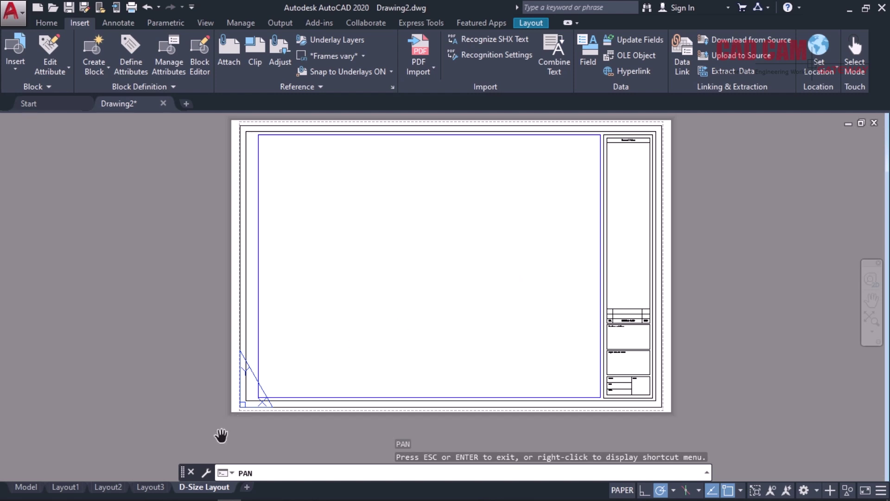
mouse_move(25, 488)
key(Escape)
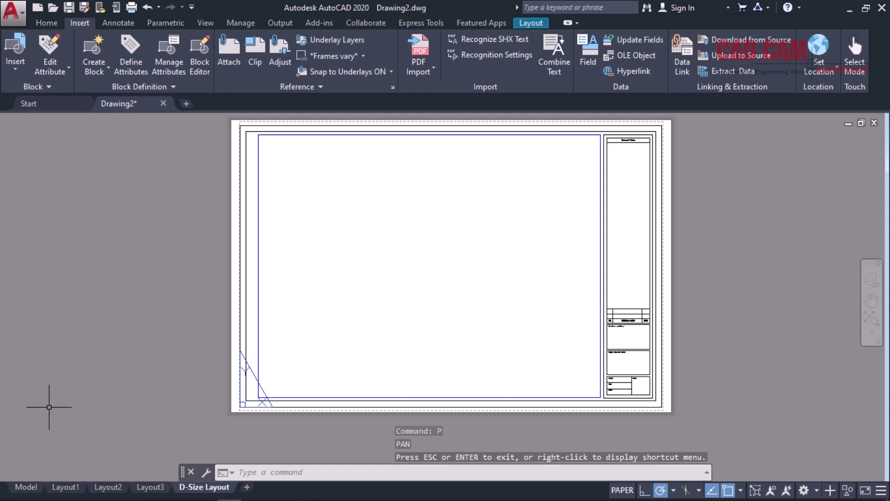
- Return to model space and bring up the file selection dialog with the OPEN command, then dismiss it without opening a file
click(29, 486)
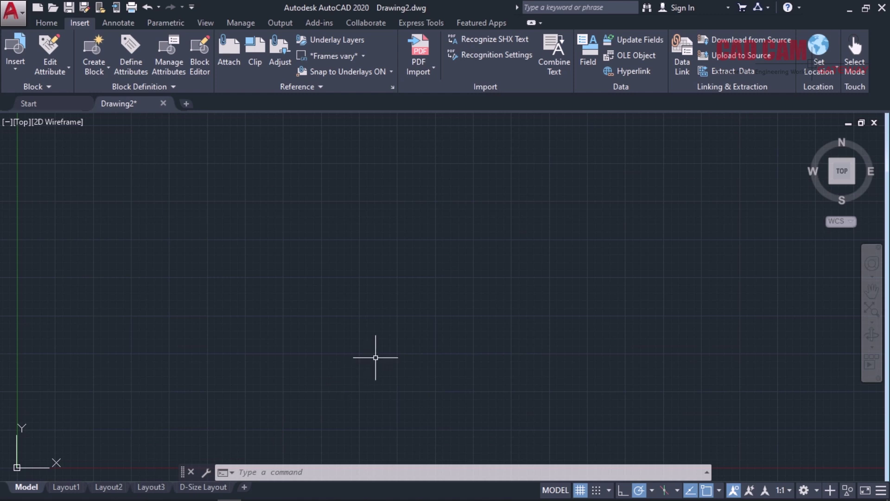
text(OPEN)
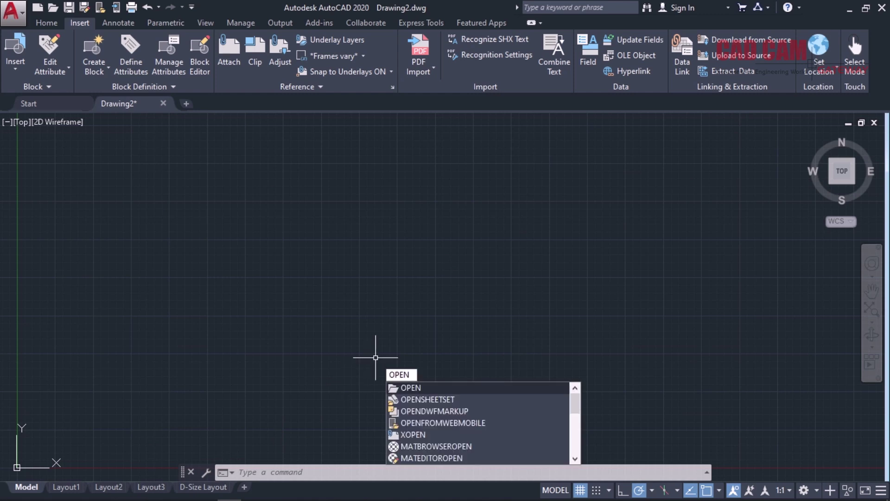
key(Return)
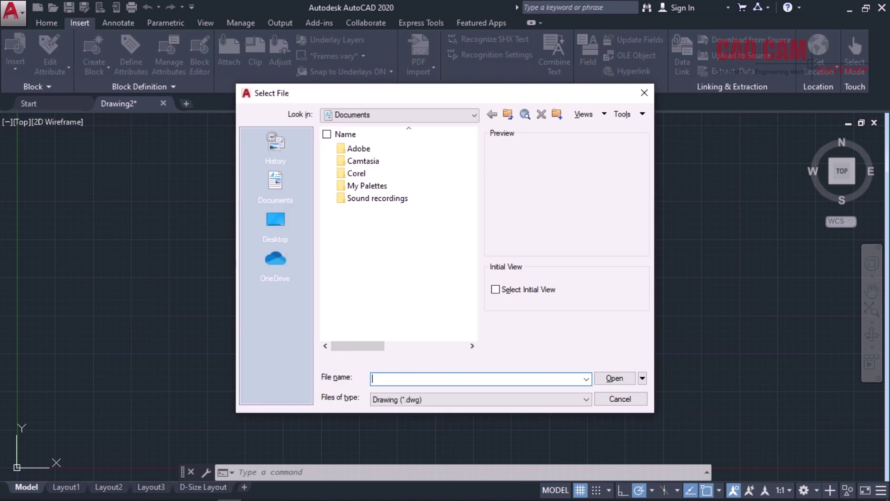
key(Escape)
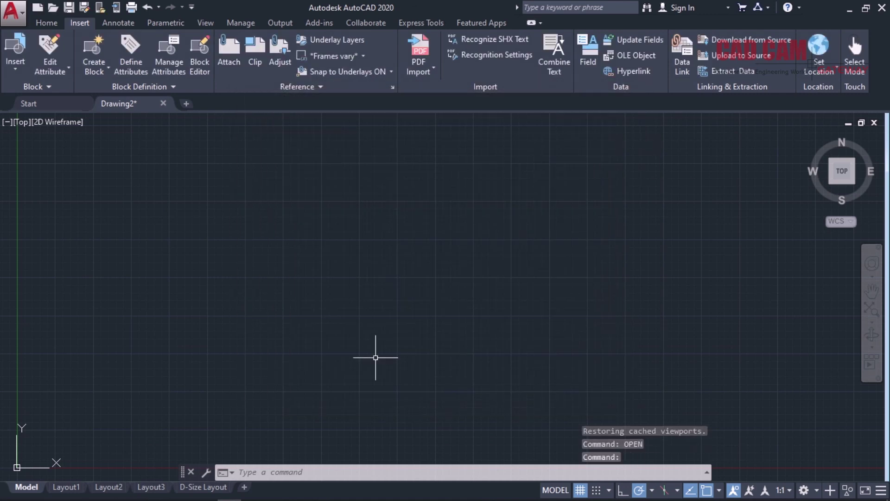
- Look at the command suggestions for LINE both at the cursor and on the command line, without starting the command
text(I)
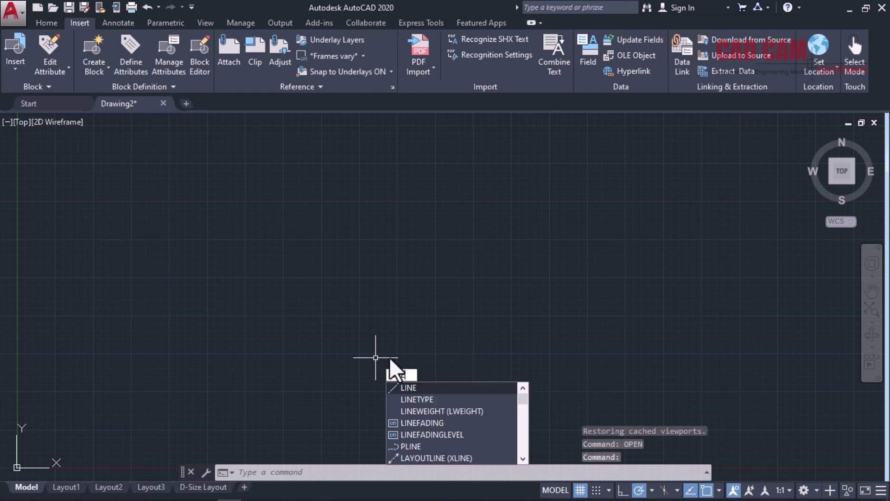
key(Escape)
key(Escape)
key(Escape)
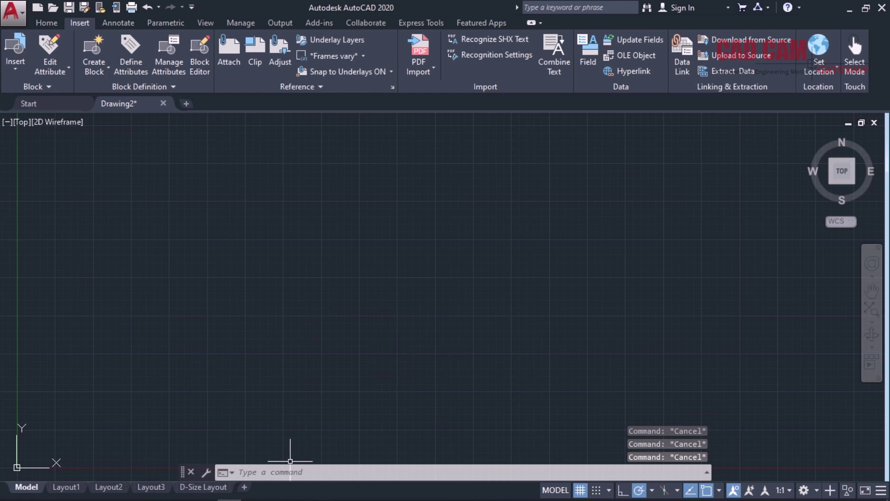
click(304, 472)
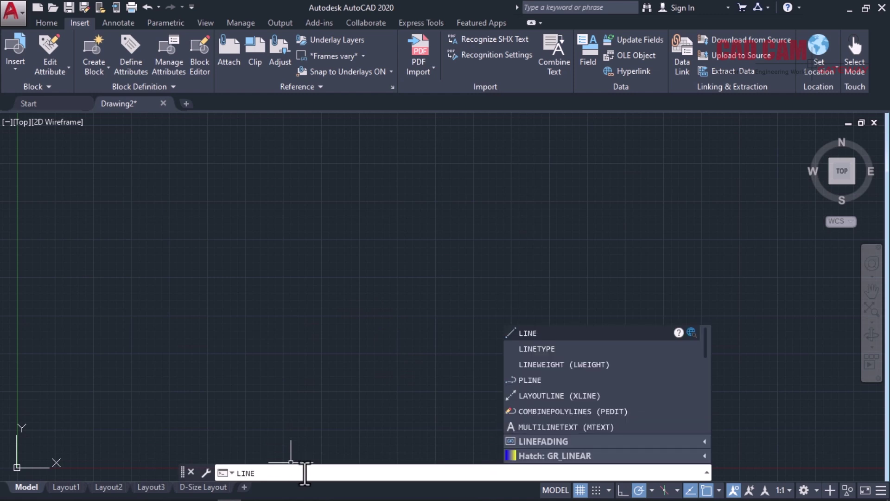
key(Escape)
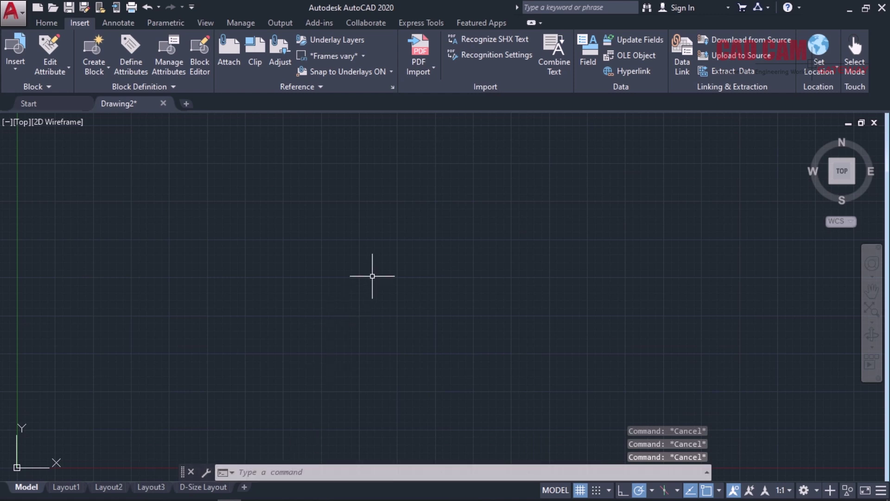
- Browse the full suggestion list for LINE at the cursor and start the Line command
text(lin)
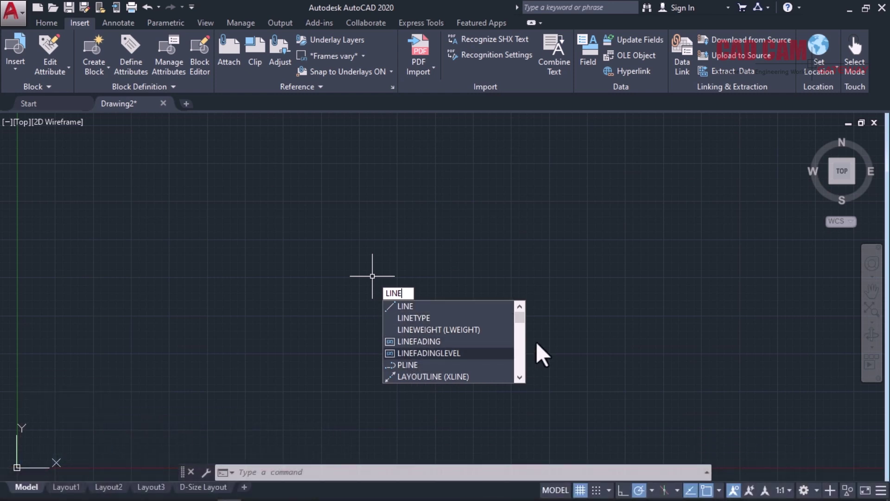
drag(517, 318, 519, 371)
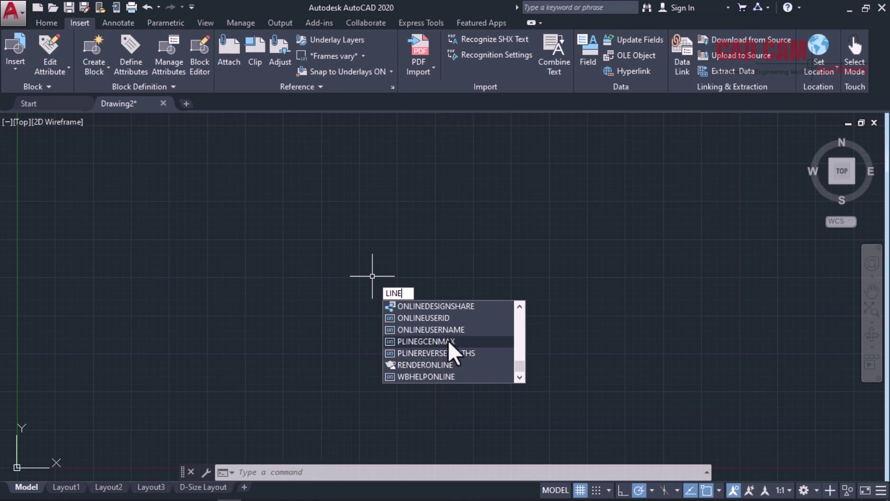
key(Return)
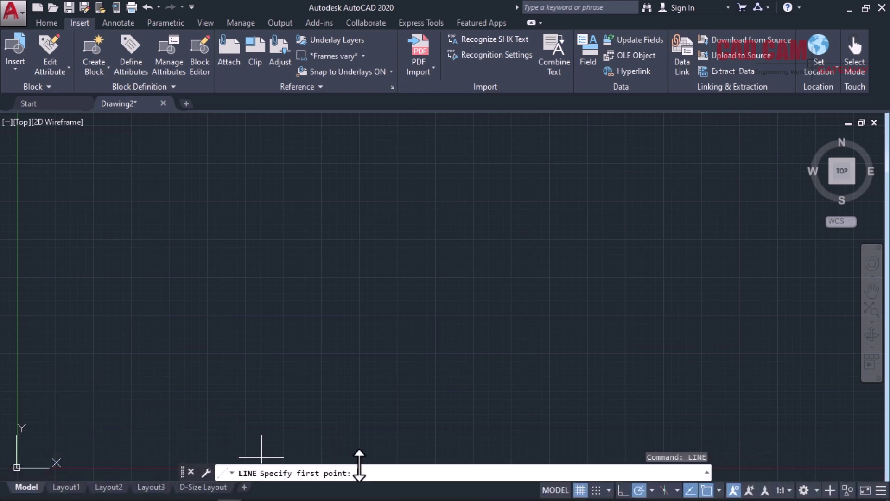
- Enlarge the command window and review the command history from the session's earliest entries to the OPEN command
drag(358, 462, 364, 257)
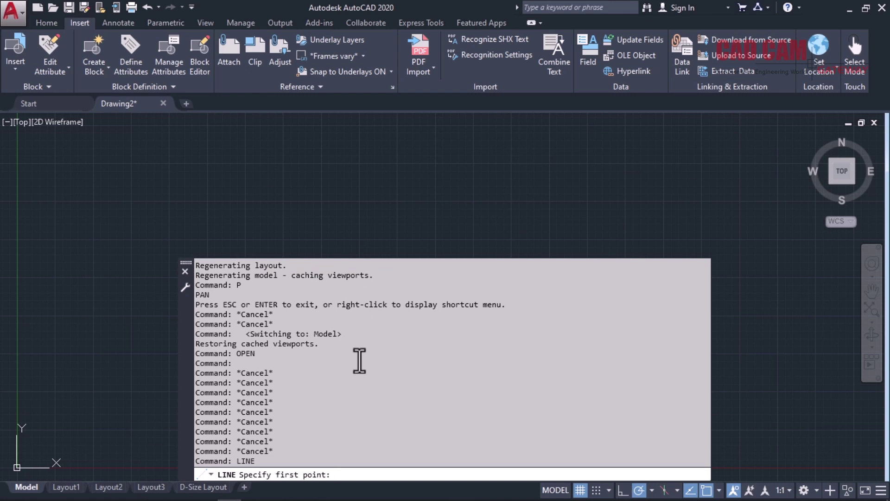
scroll(359, 361, up, 9)
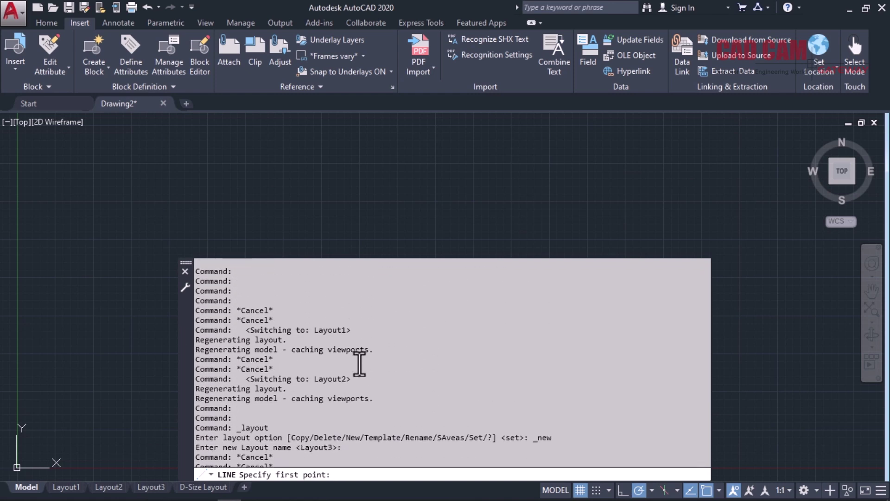
scroll(359, 364, up, 2)
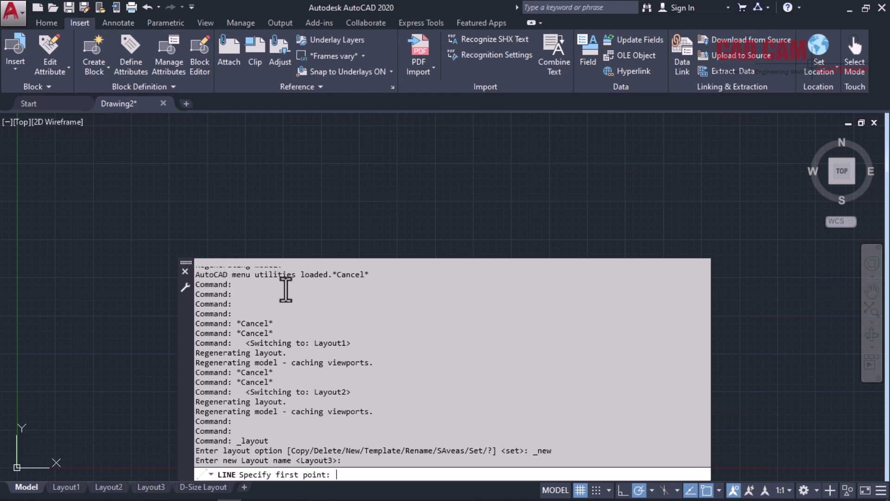
scroll(267, 336, down, 1)
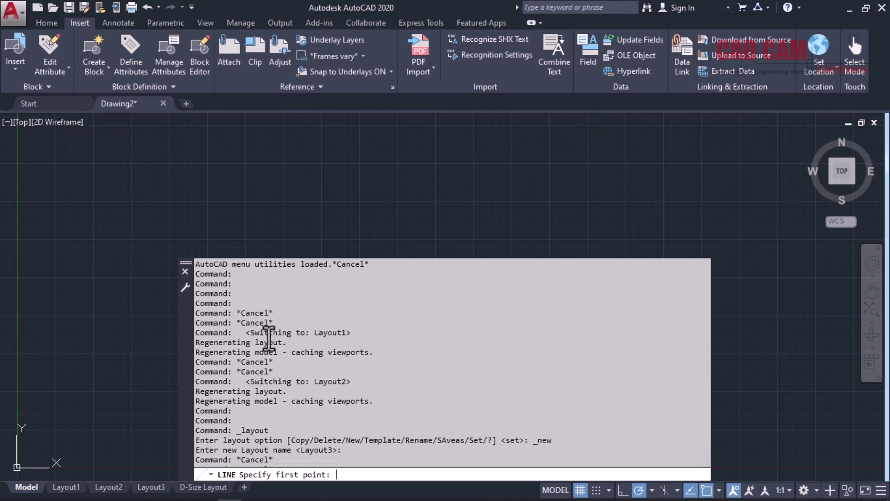
scroll(312, 355, down, 1)
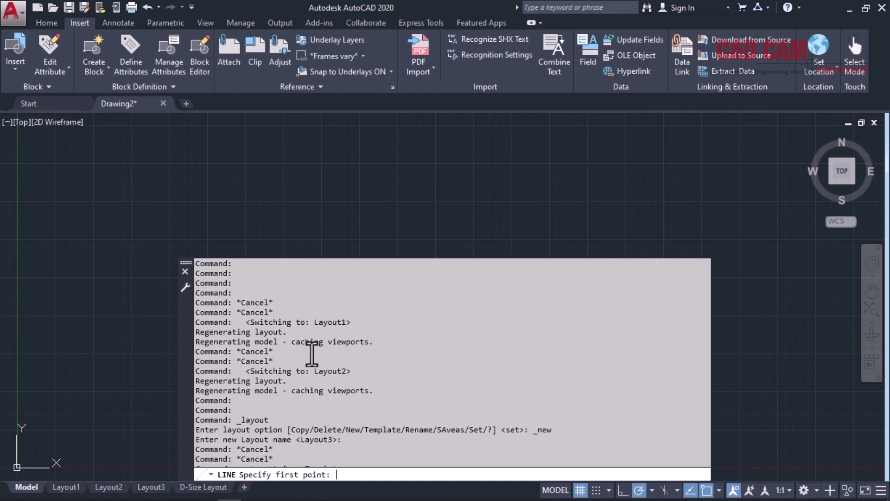
scroll(312, 355, down, 3)
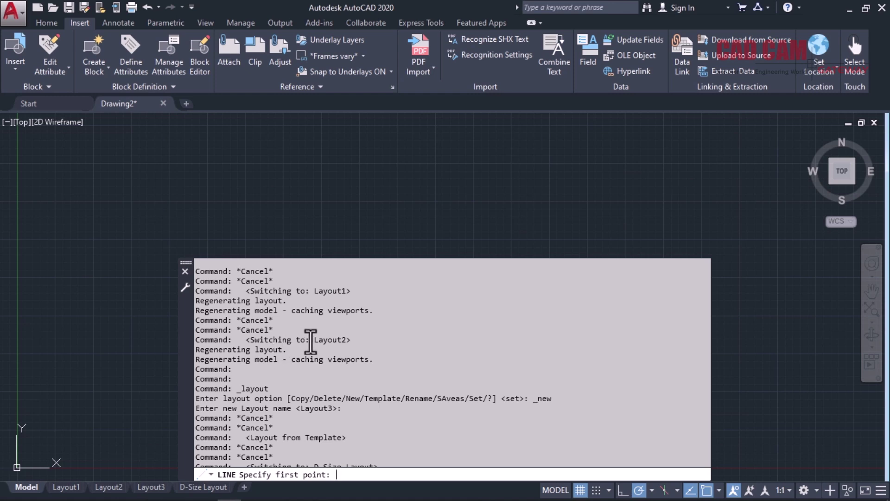
scroll(325, 346, down, 3)
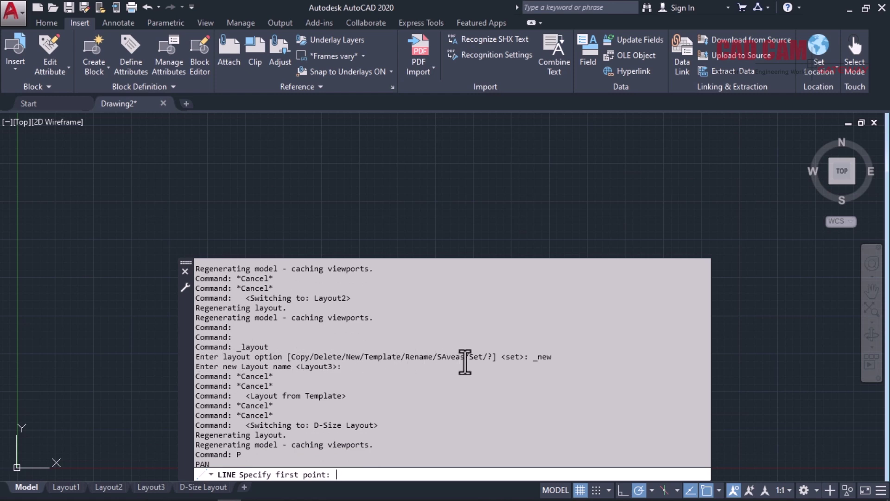
scroll(445, 366, down, 3)
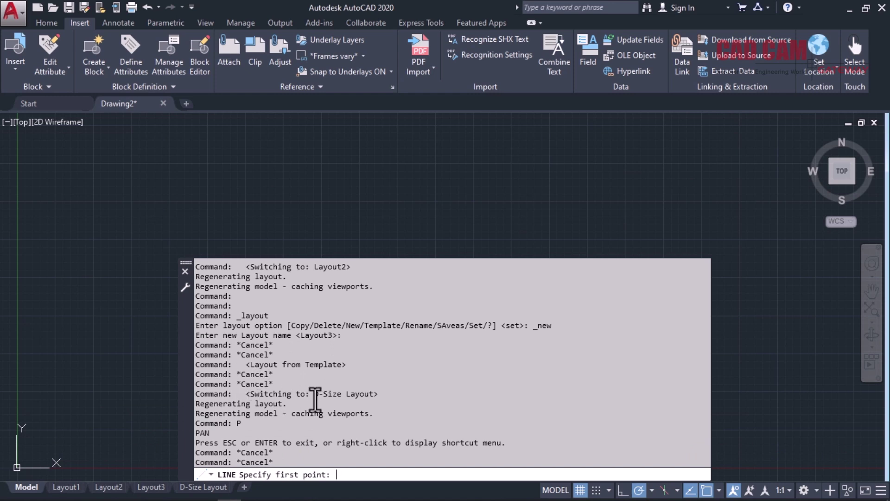
scroll(352, 413, down, 1)
scroll(342, 367, down, 3)
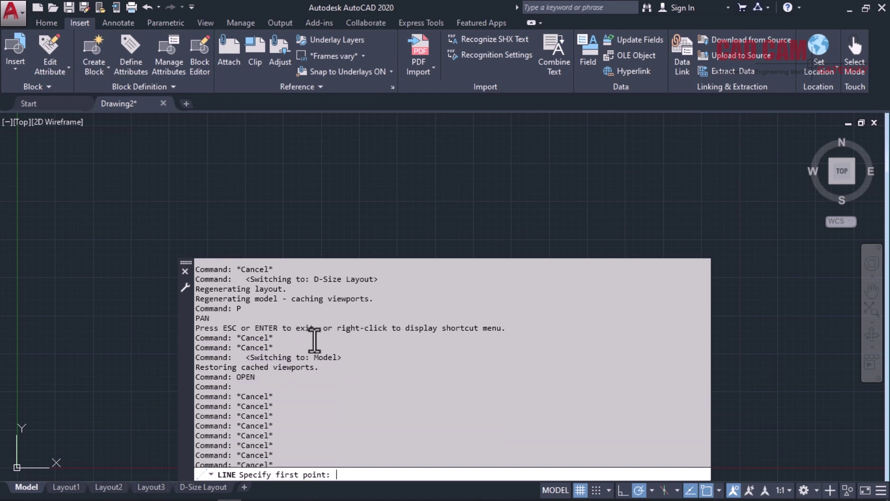
- Start the line at 0,0 and sketch five connected segments zigzagging up, across and back through the drawing area
scroll(316, 352, down, 2)
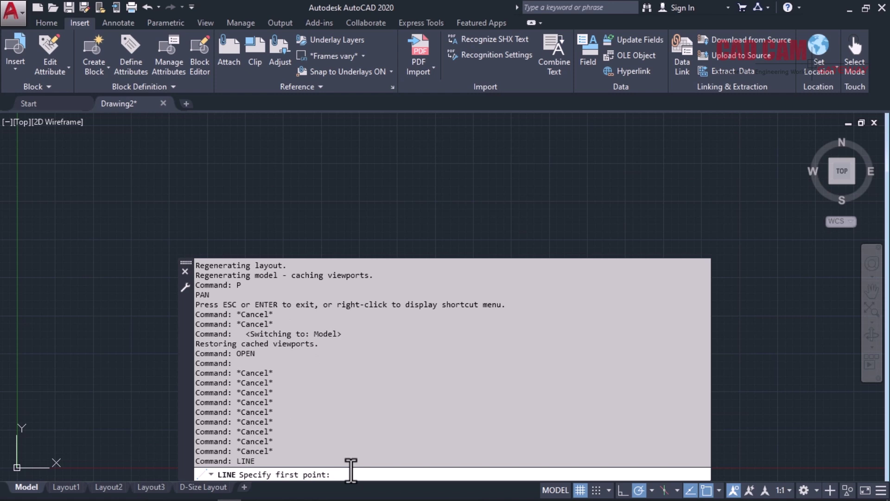
text(0,0)
key(Return)
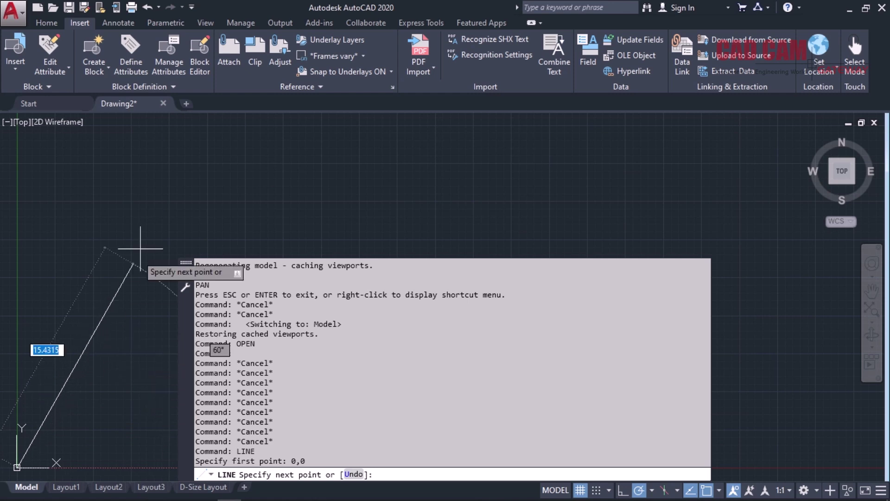
click(100, 189)
click(461, 177)
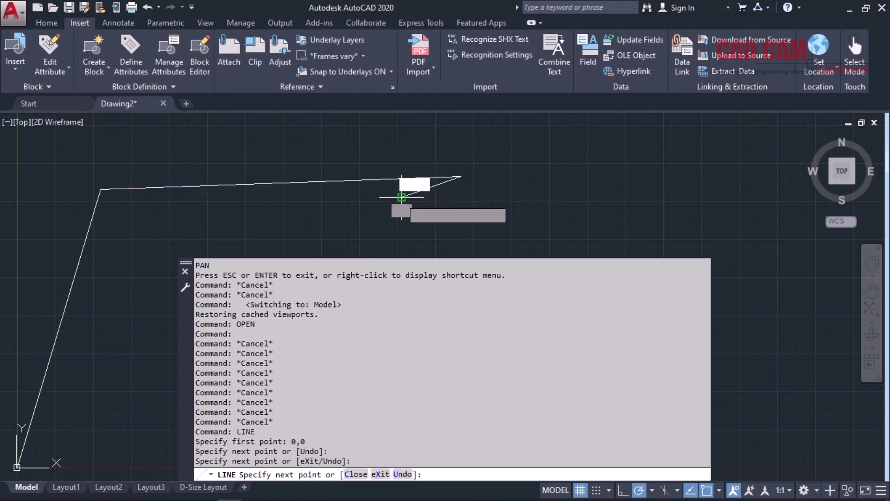
click(402, 197)
click(179, 230)
click(134, 326)
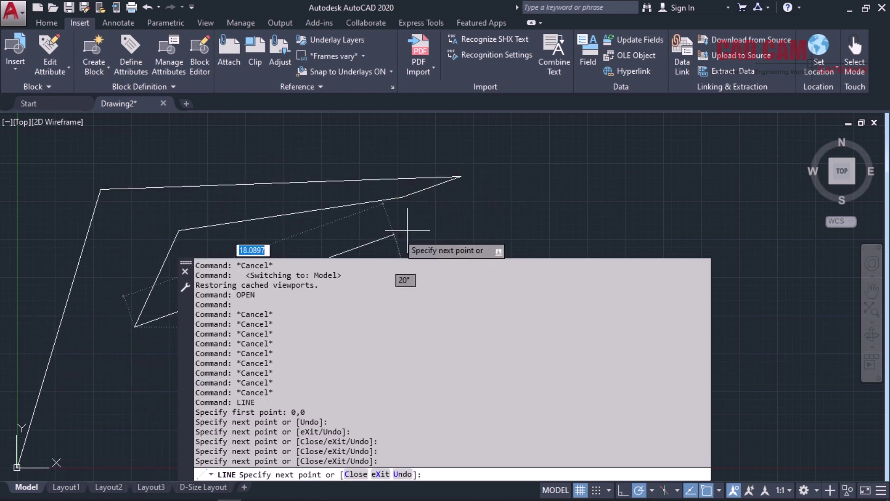
- Shrink the enlarged command window and continue the line chain with five freehand segments out to the east and back below the first shape
drag(430, 394, 427, 440)
click(489, 299)
click(510, 205)
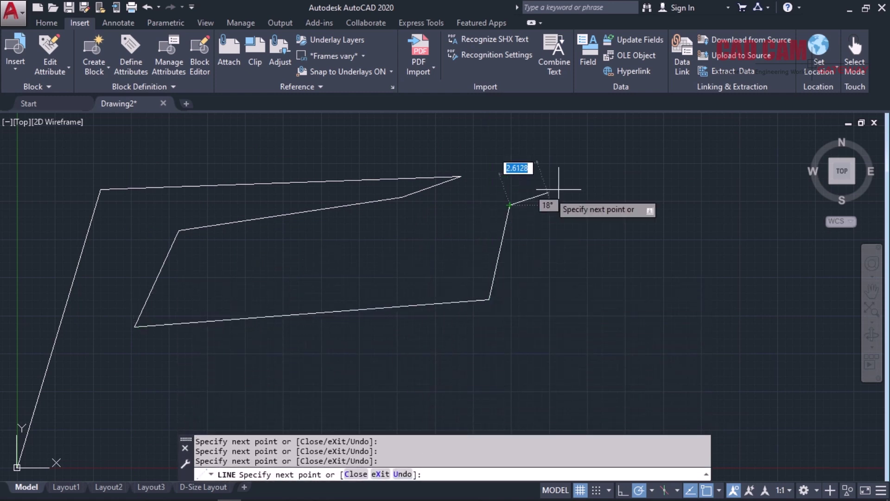
click(651, 213)
click(583, 326)
click(360, 371)
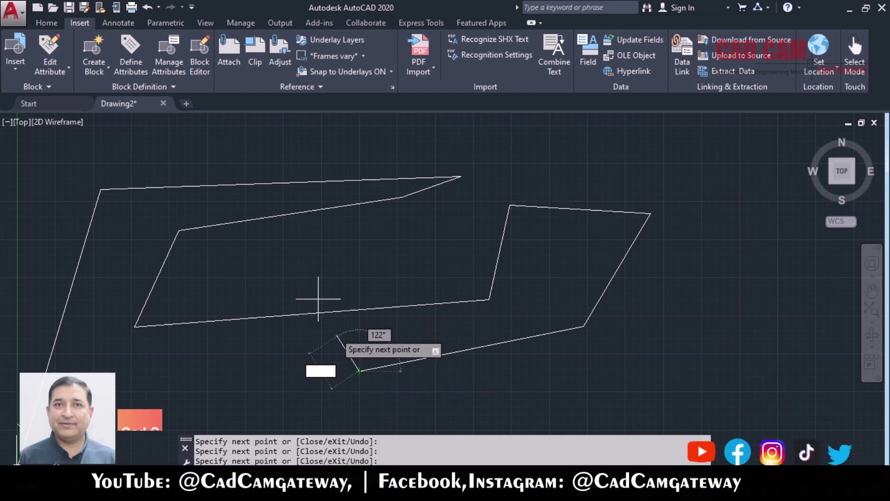
- Add seven more freehand segments crossing the earlier lines and finish the Line command
click(299, 260)
click(175, 151)
click(278, 125)
click(447, 215)
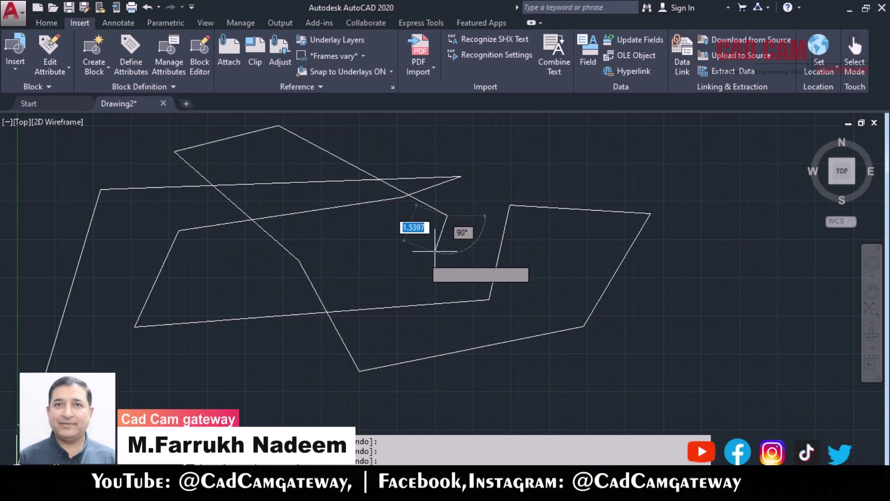
click(398, 258)
click(232, 338)
click(179, 368)
right_click(187, 310)
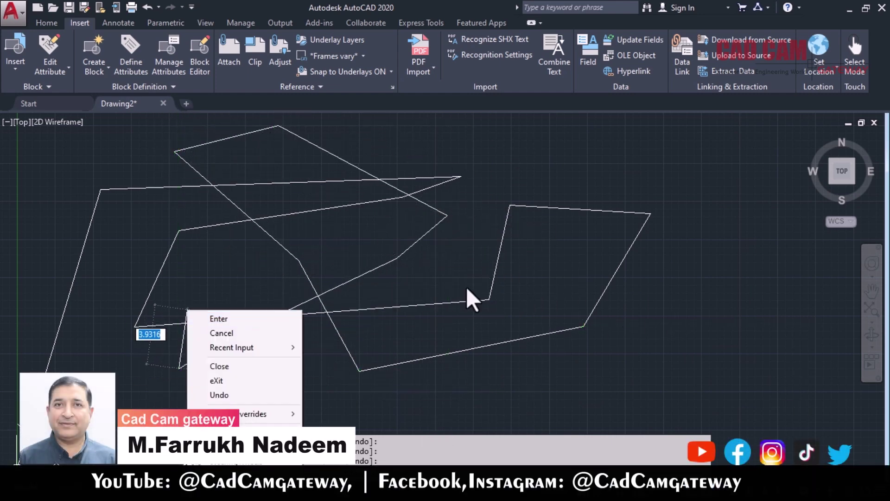
click(218, 315)
- Select the lines across the middle of the sketch with a crossing window and delete them
click(530, 359)
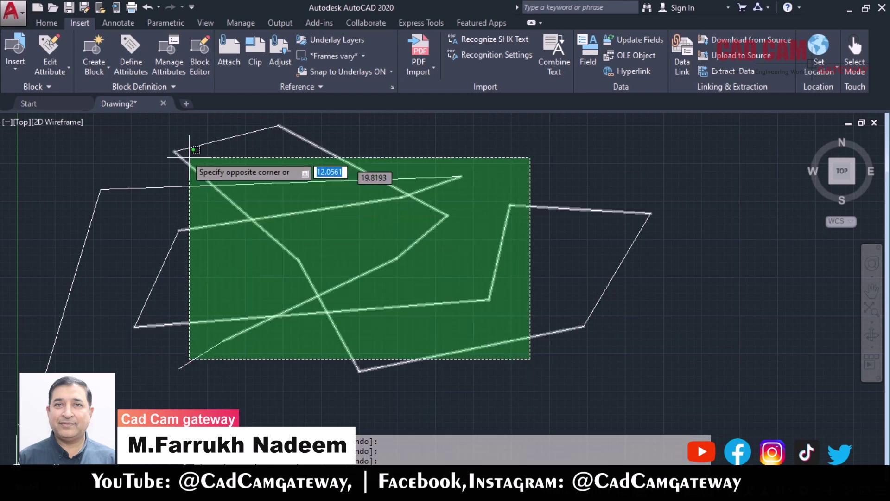
click(181, 150)
key(Delete)
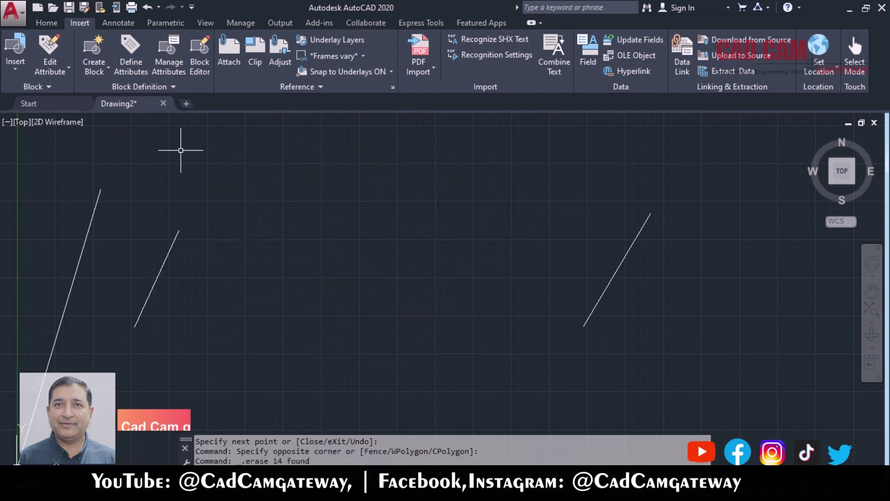
- Remove the three remaining lines with the ERASE command, selecting them with one crossing window
text(E)
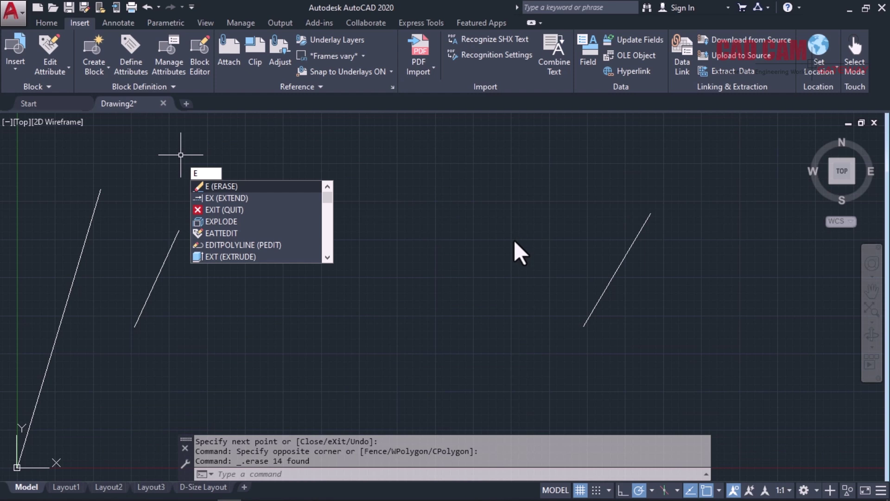
click(306, 186)
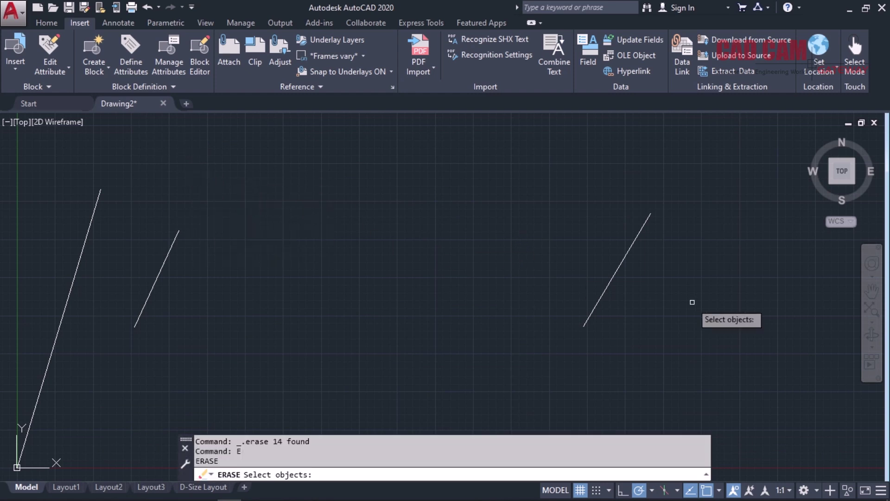
click(714, 319)
click(49, 178)
key(Return)
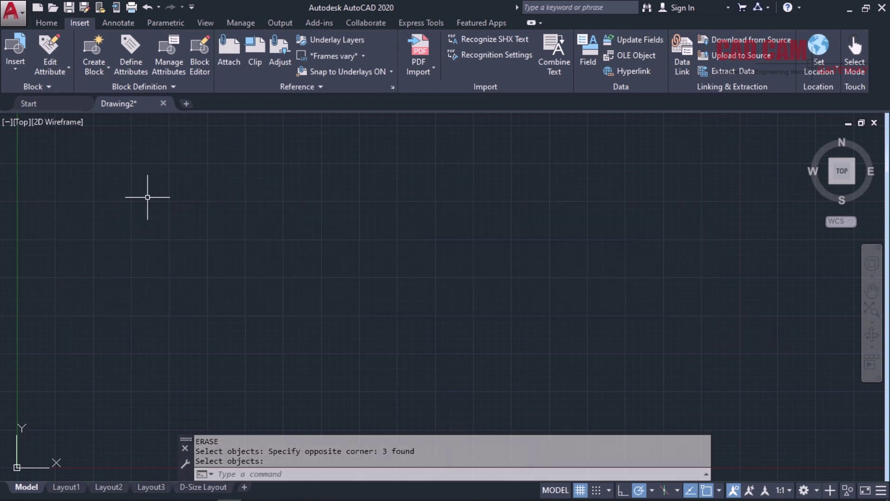